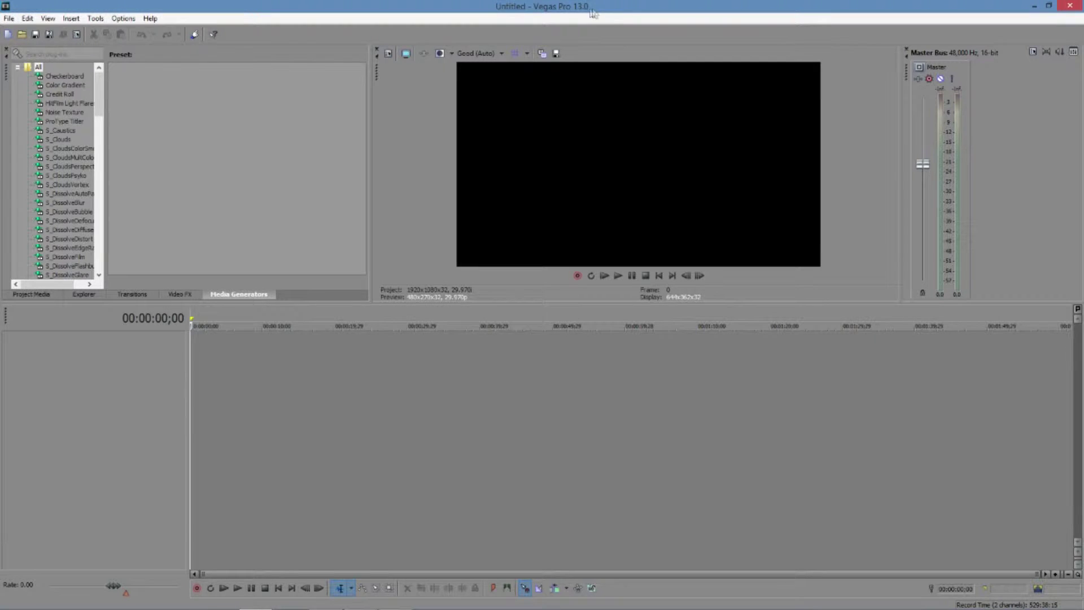
Step: Import the song and the gameplay clip onto the timeline and delete the gameplay clip's own audio
click(9, 18)
click(18, 45)
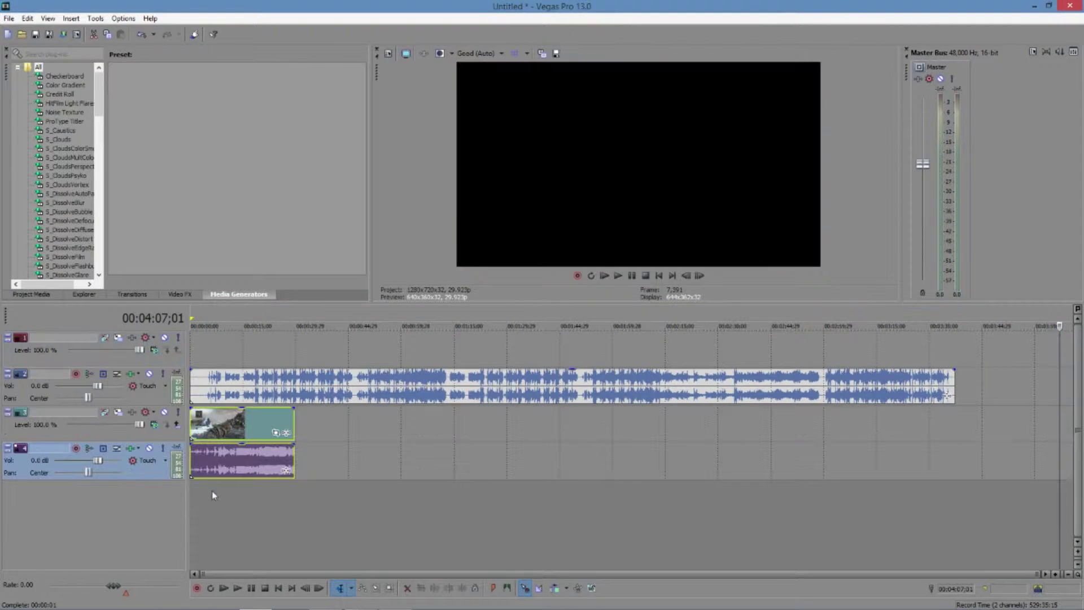
click(243, 487)
click(254, 465)
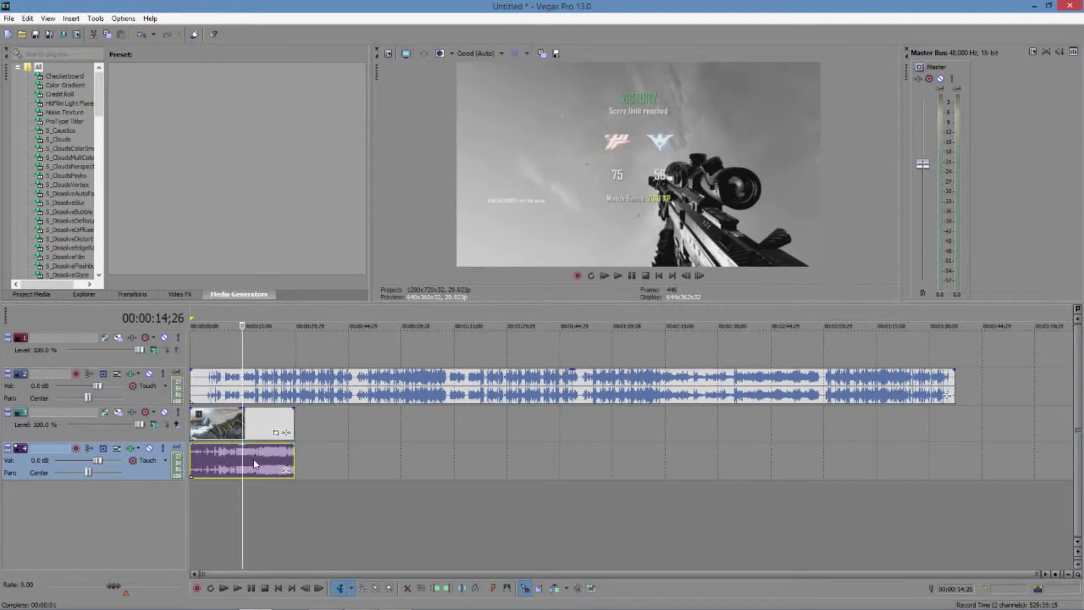
right_click(254, 464)
click(305, 230)
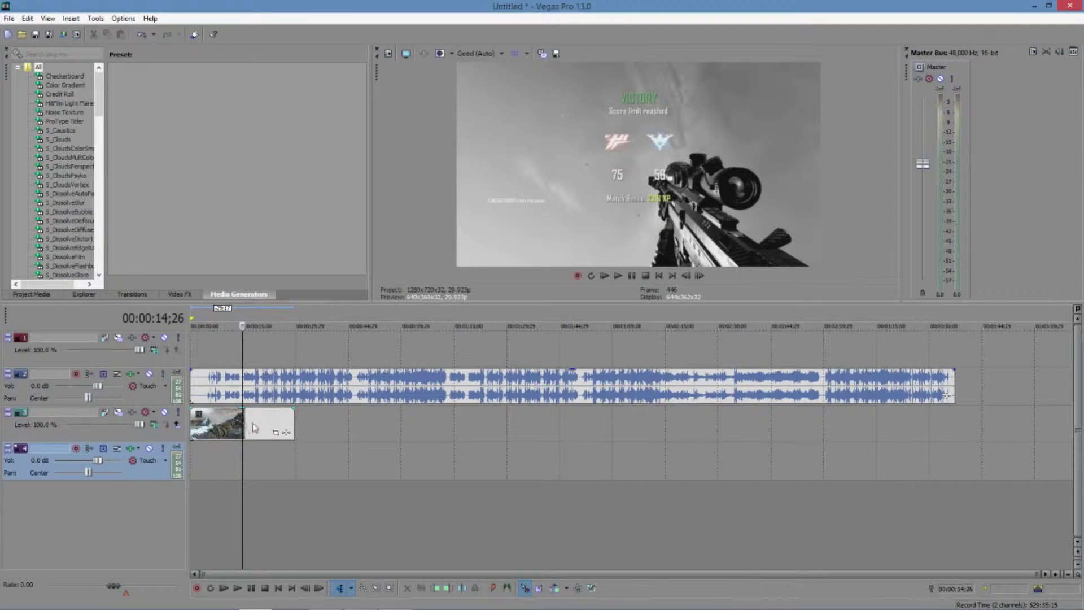
Step: Move the gameplay clip to the start of the first video track and delete the two emptied tracks below the song
drag(254, 428, 217, 349)
right_click(157, 435)
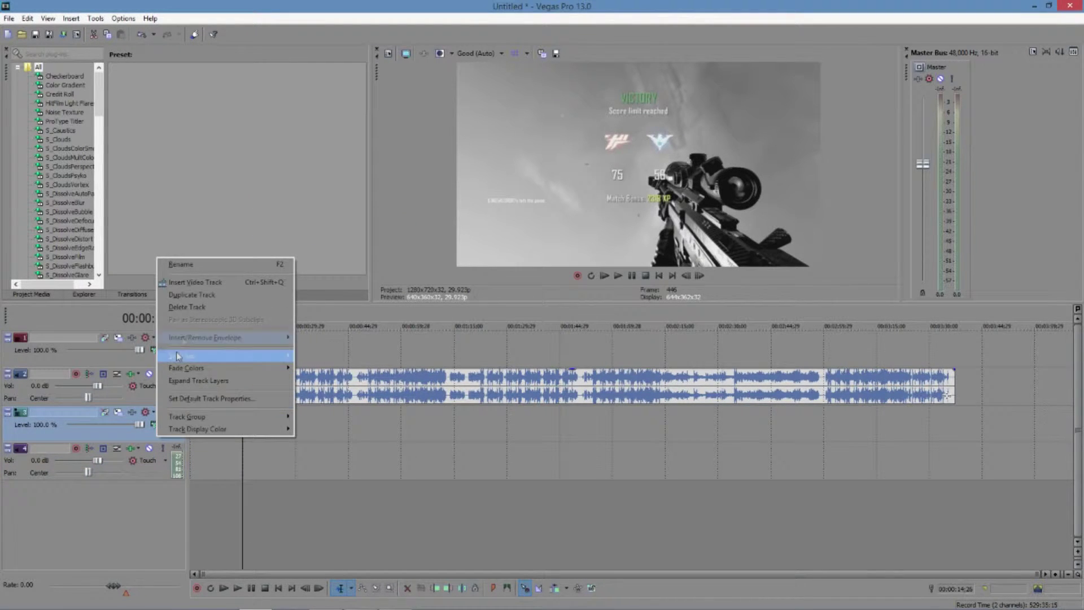
click(187, 307)
right_click(155, 434)
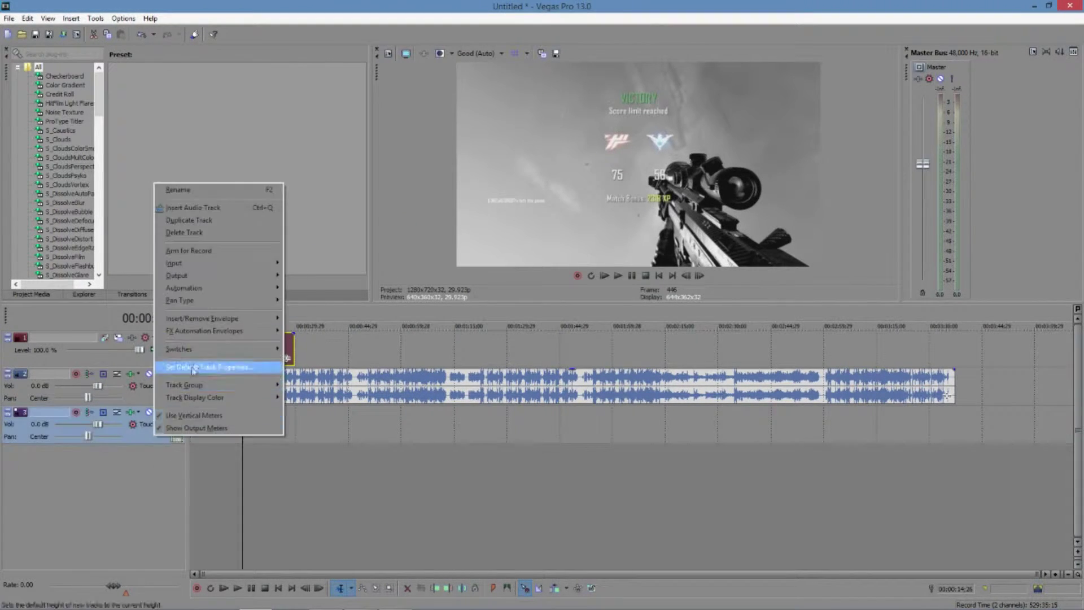
click(184, 232)
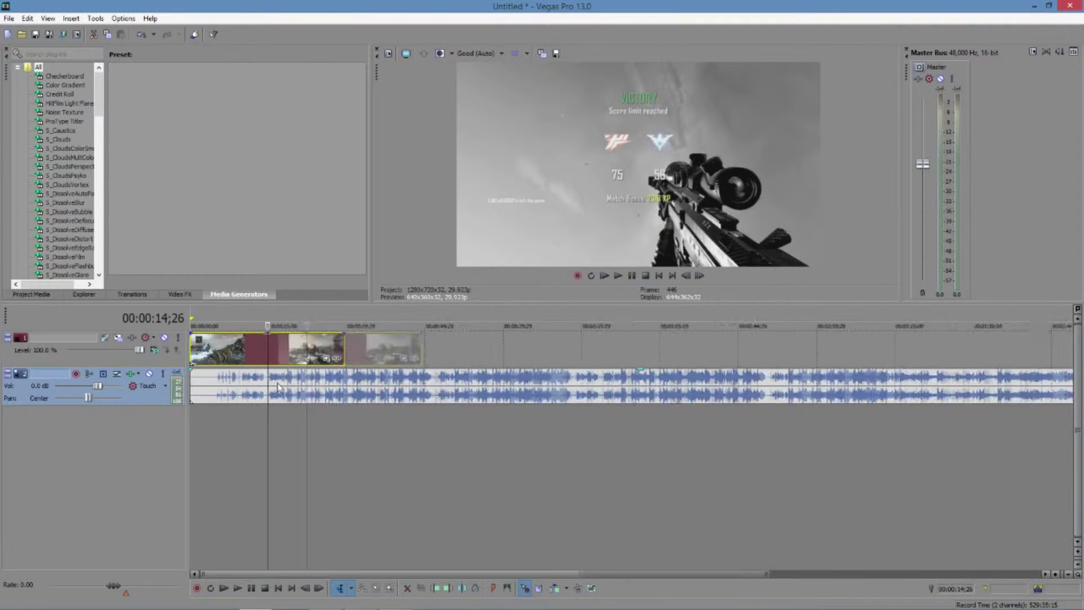
Step: Play the song to find the beat drop and place the playhead on it at 00:00:50;20
scroll(278, 387, down, 2)
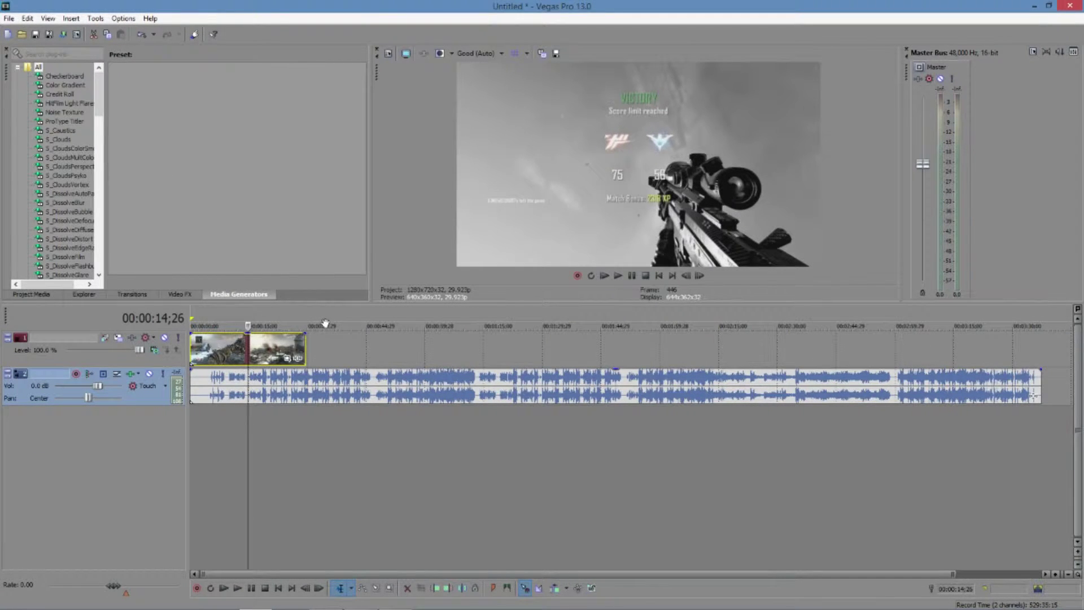
key(space)
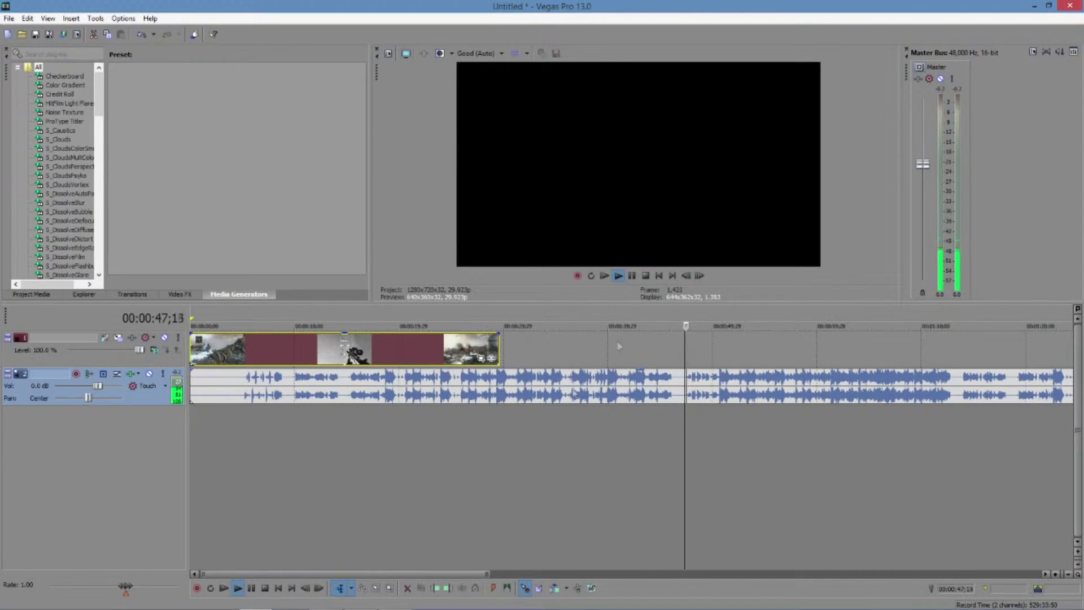
click(631, 277)
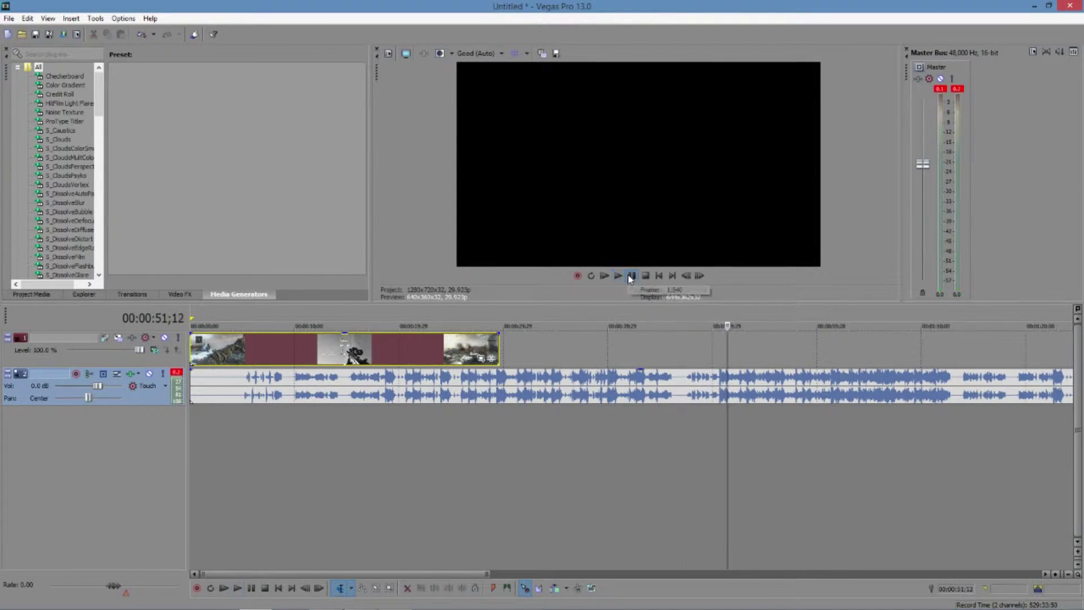
scroll(623, 402, up, 3)
scroll(630, 404, up, 2)
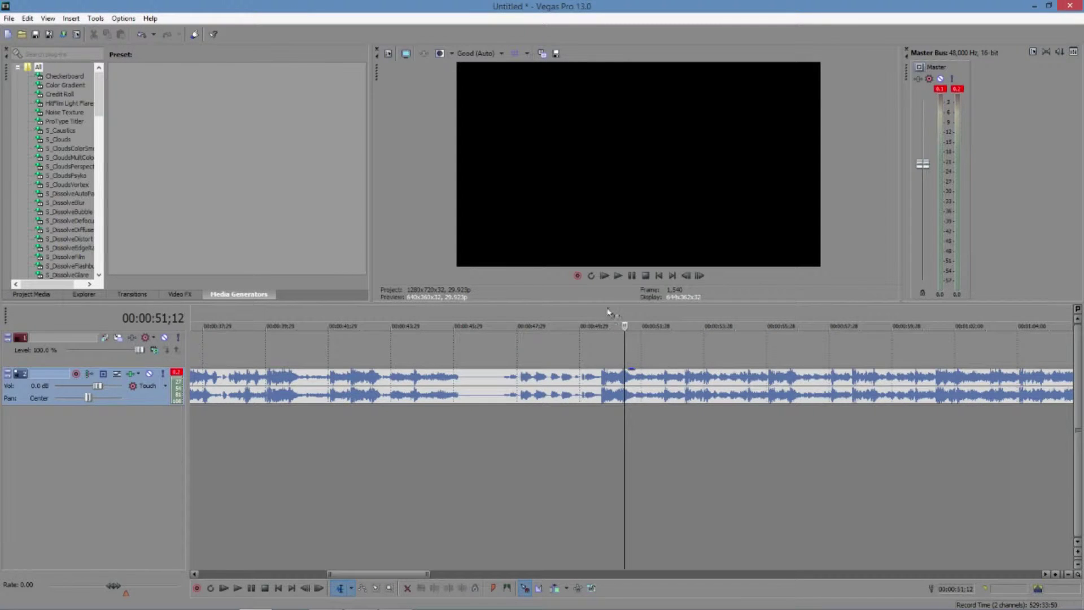
click(599, 323)
scroll(598, 328, up, 10)
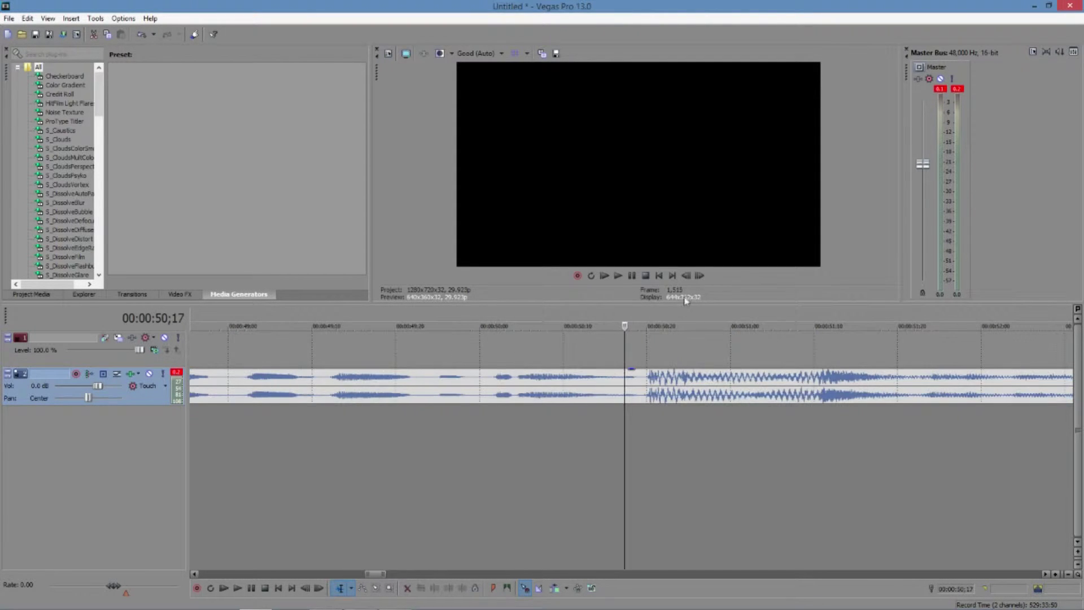
click(699, 275)
click(699, 275)
click(699, 276)
scroll(337, 359, down, 12)
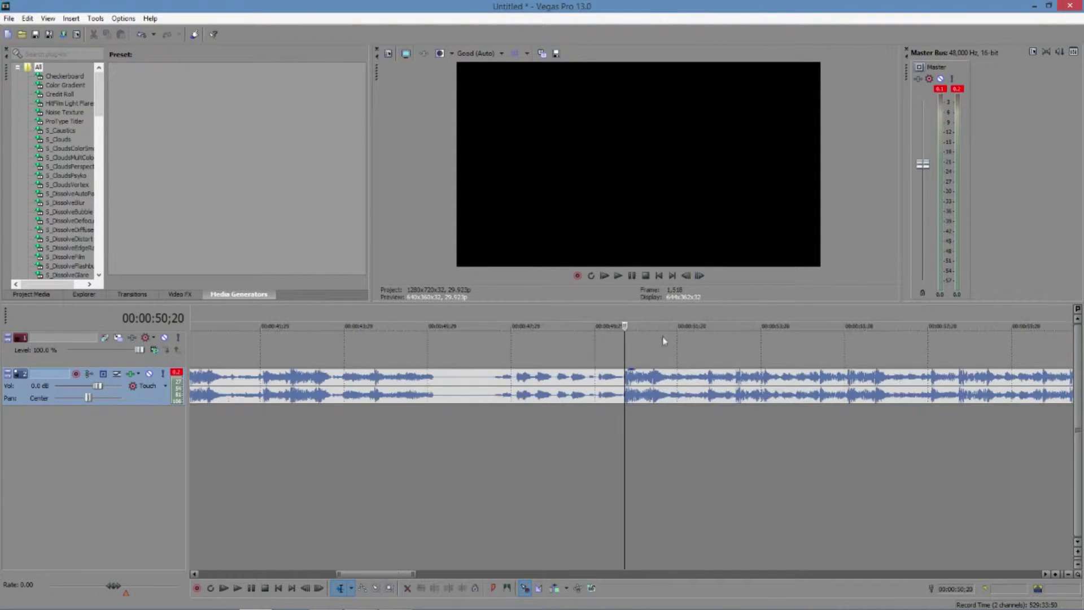
Step: Trim the song's beginning to shortly before the beat drop and move the song earlier so it overlaps the gameplay clip
drag(191, 384, 433, 389)
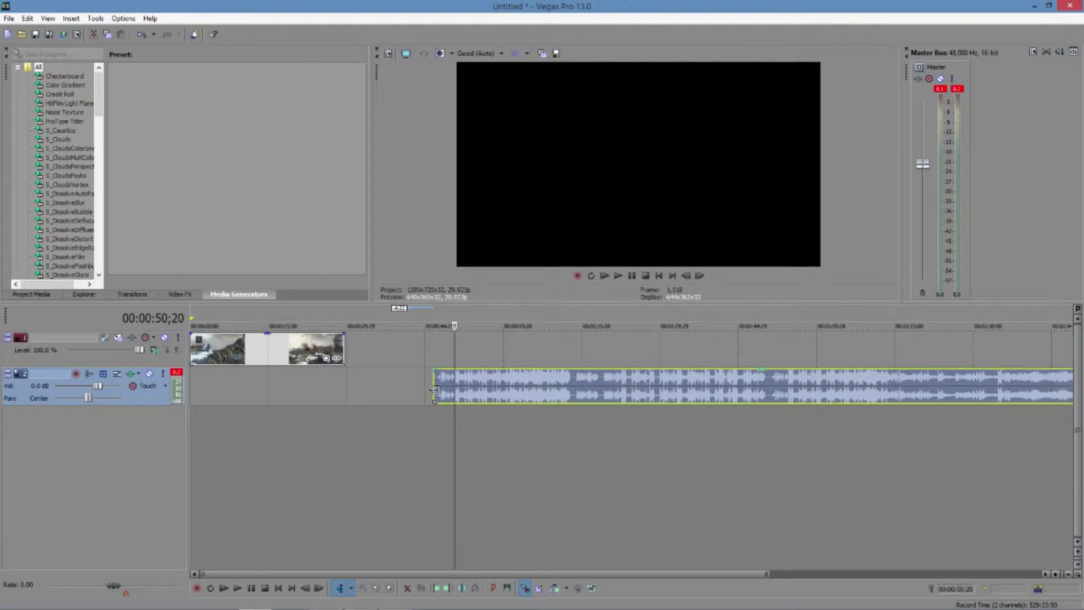
drag(447, 390, 314, 391)
Step: Examine the gameplay clip around the final killcam and victory screen to find the kill shot
click(286, 322)
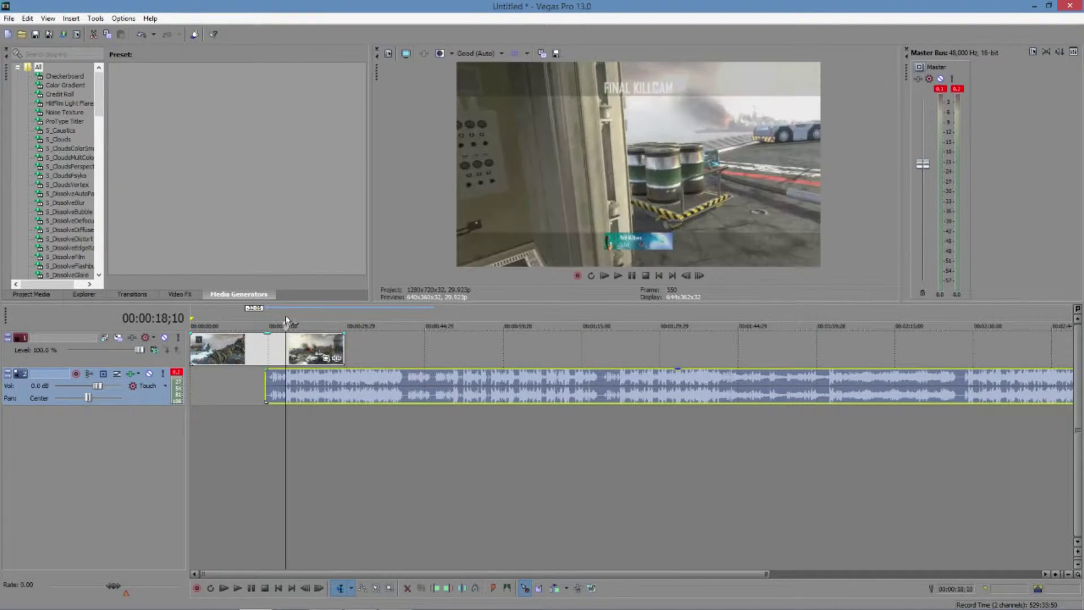
scroll(542, 318, up, 4)
scroll(567, 377, down, 4)
click(686, 275)
click(686, 276)
click(686, 276)
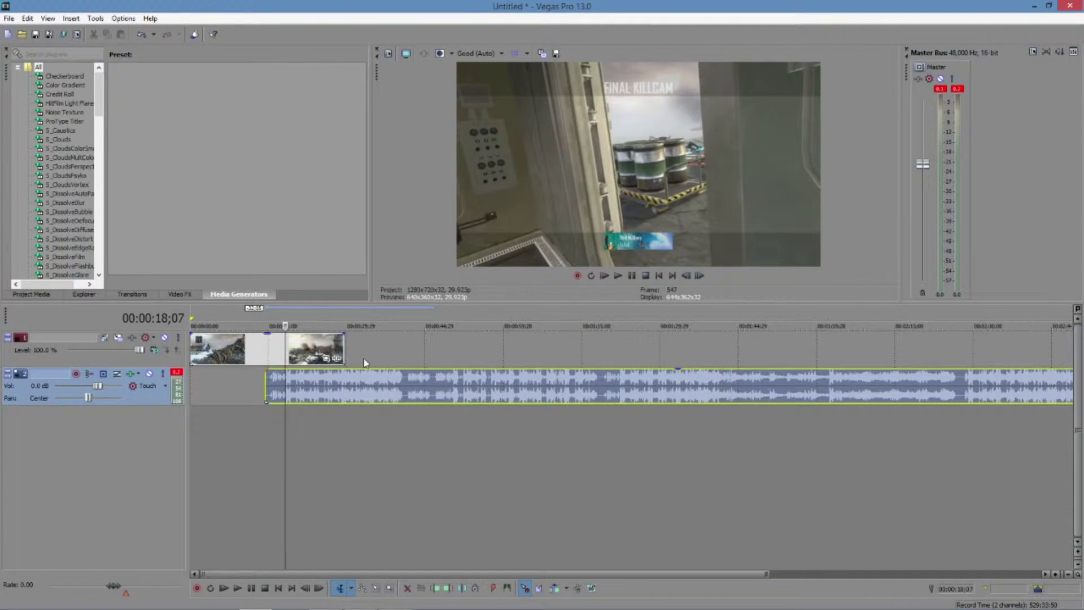
click(264, 316)
scroll(293, 346, up, 4)
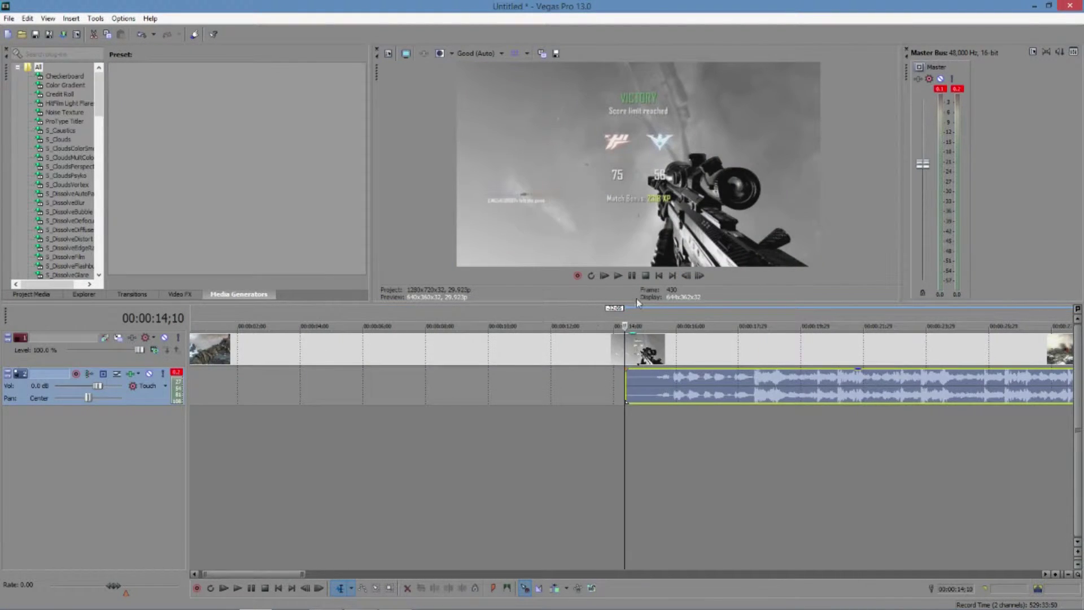
Step: Split the gameplay clip just after the final shot at 00:00:09;21
click(604, 314)
drag(593, 311, 476, 312)
click(700, 276)
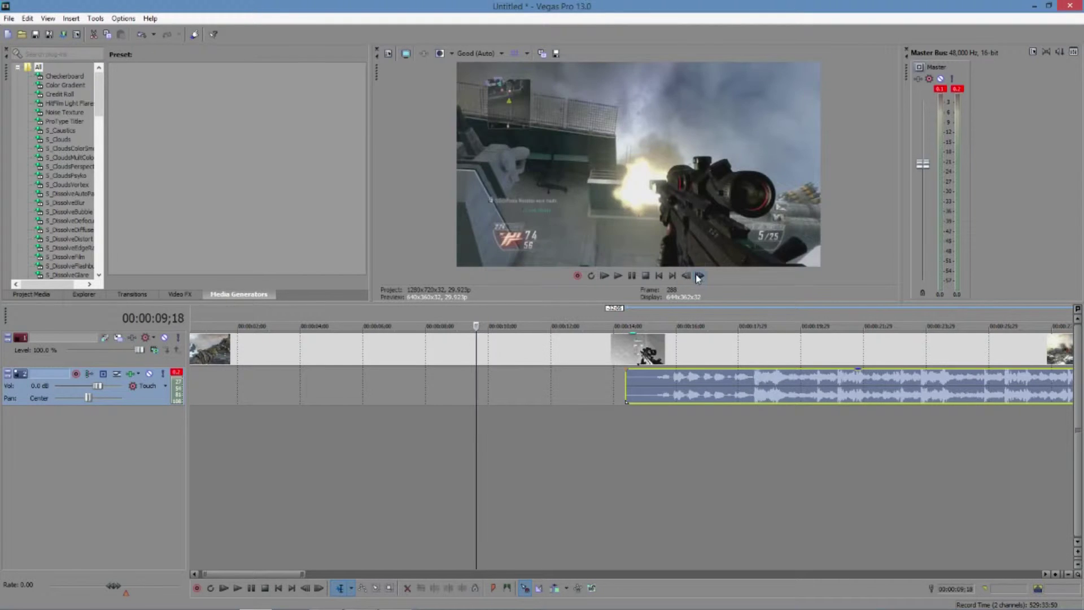
click(700, 275)
click(700, 276)
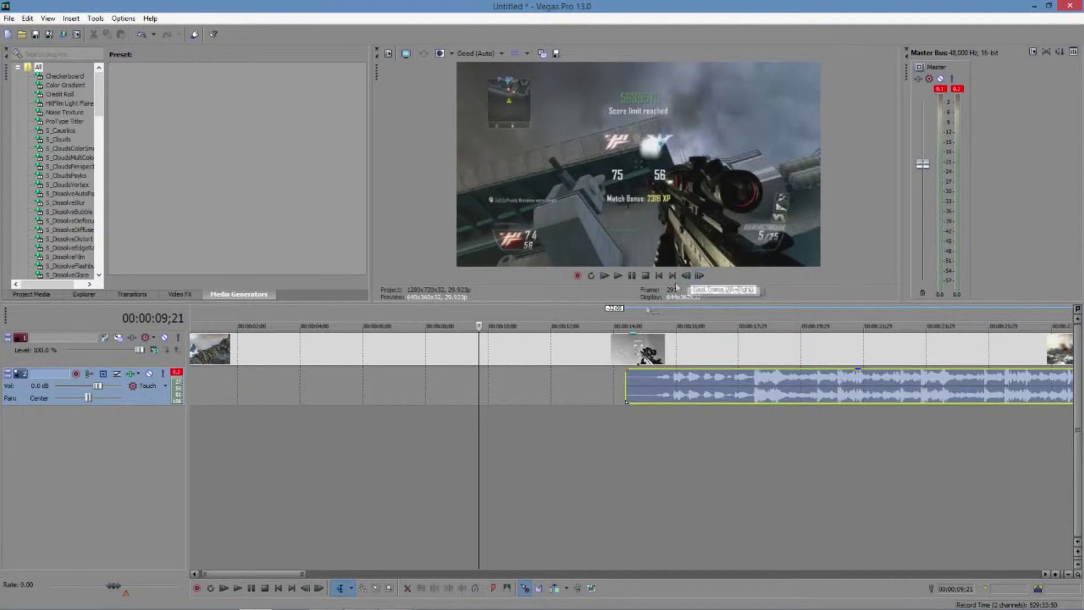
scroll(479, 355, up, 5)
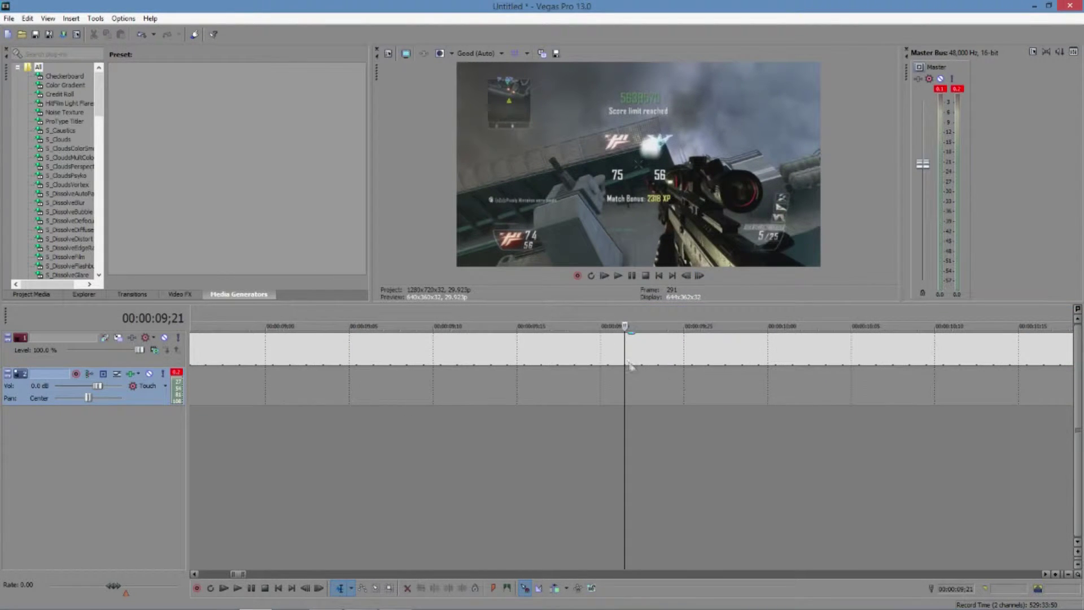
scroll(623, 355, down, 8)
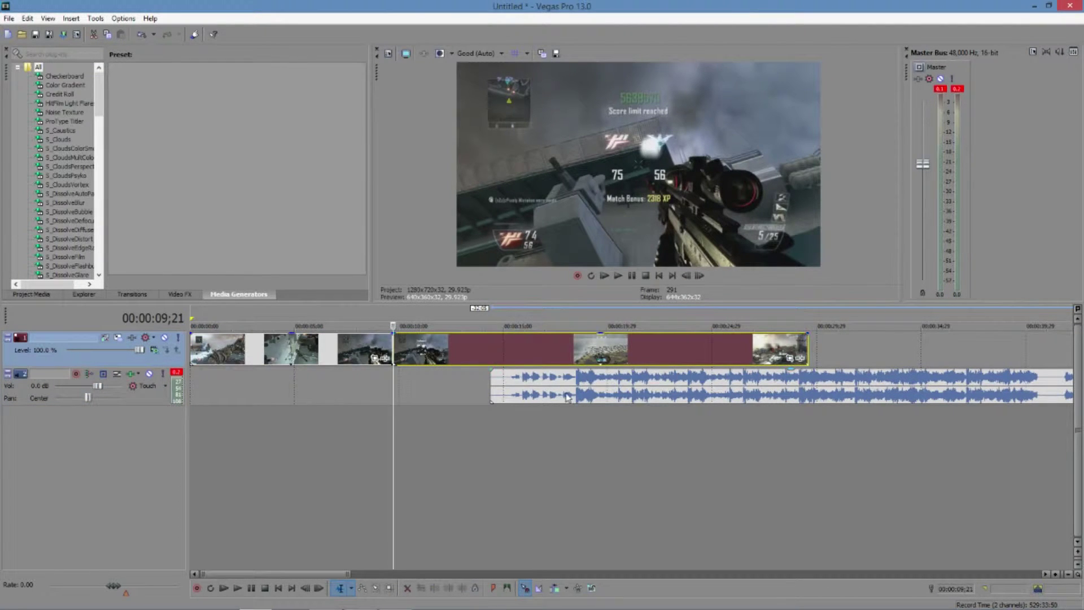
Step: Align the song's beat drop with the clip split at 00:00:09;21 and extend the song's beginning slightly earlier
drag(561, 403, 419, 380)
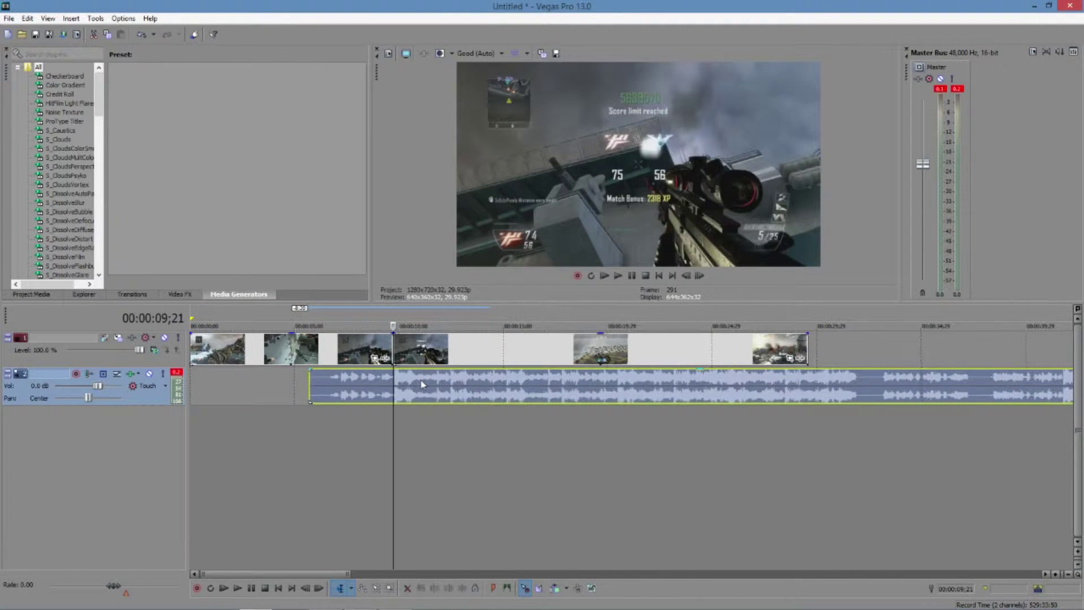
scroll(420, 382, up, 10)
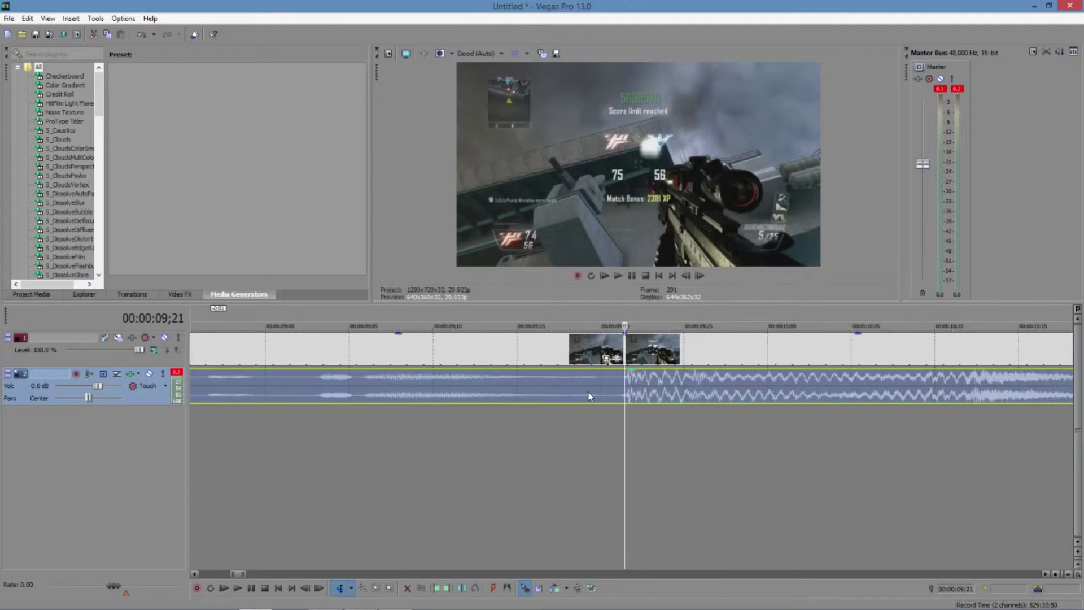
scroll(597, 397, down, 4)
scroll(597, 397, down, 3)
mouse_move(310, 390)
mouse_down()
mouse_move(269, 390)
mouse_move(301, 388)
mouse_up()
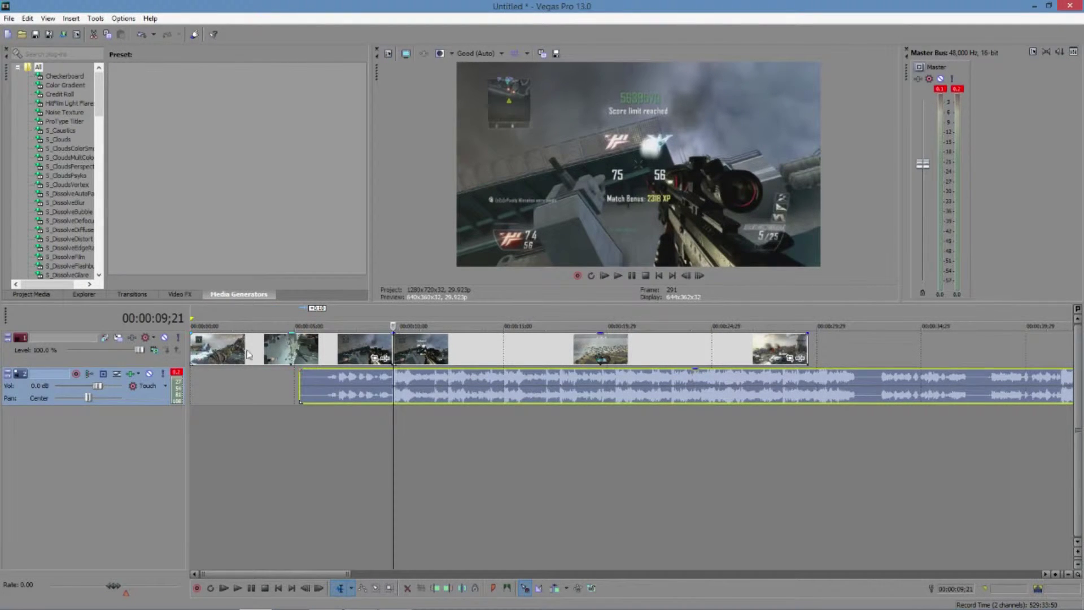
Step: Split the first gameplay segment at the song's start, 00:00:05;07, and delete the part before it
click(297, 344)
click(240, 344)
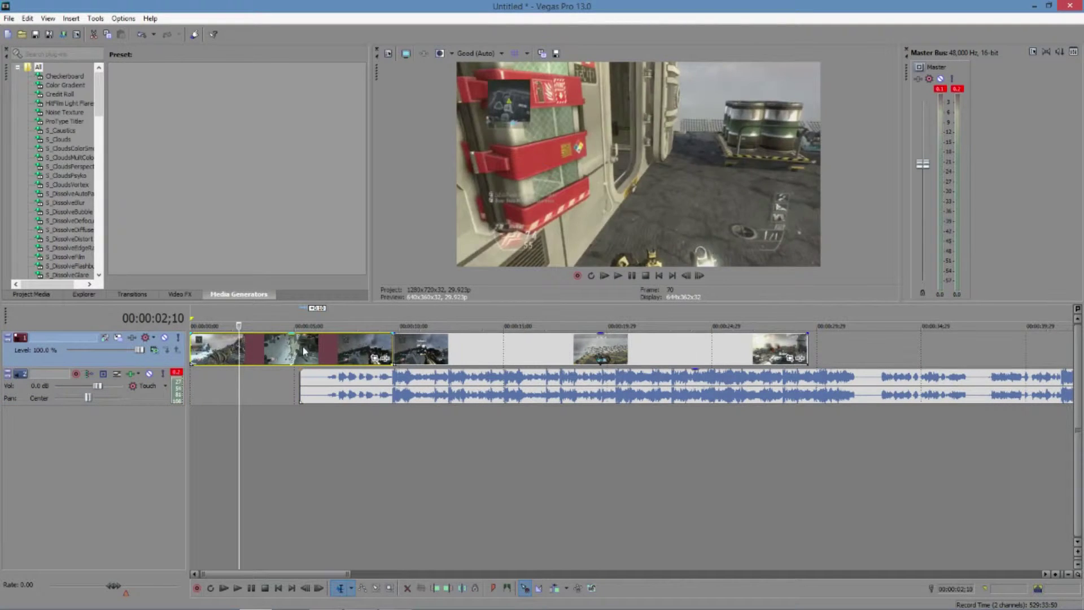
click(300, 346)
key(s)
right_click(255, 345)
click(319, 367)
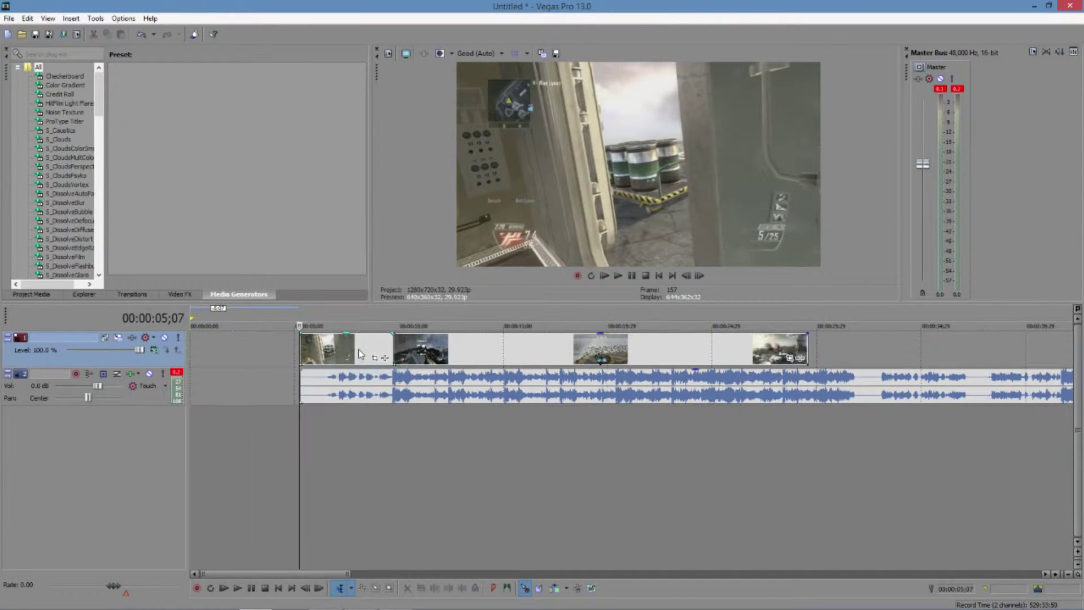
Step: Select all clips and move them together to the beginning of the timeline
click(359, 390)
key(ctrl+a)
drag(471, 358, 275, 360)
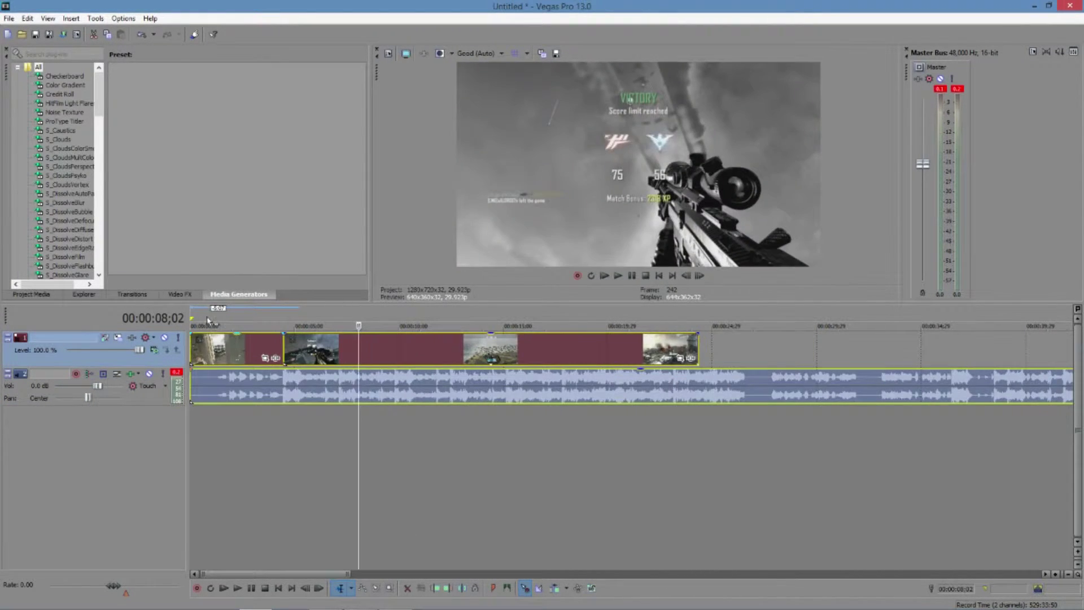
Step: Play back the opening of the edit to check how the kill shot syncs with the beat drop
click(192, 316)
scroll(333, 368, up, 1)
click(271, 355)
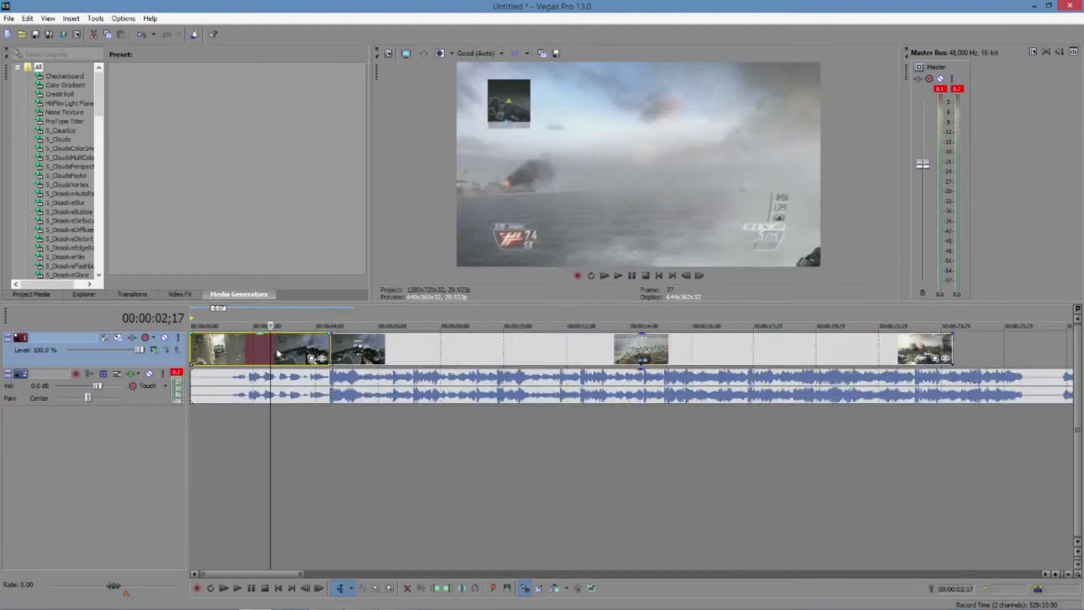
scroll(486, 425, down, 4)
scroll(506, 435, up, 8)
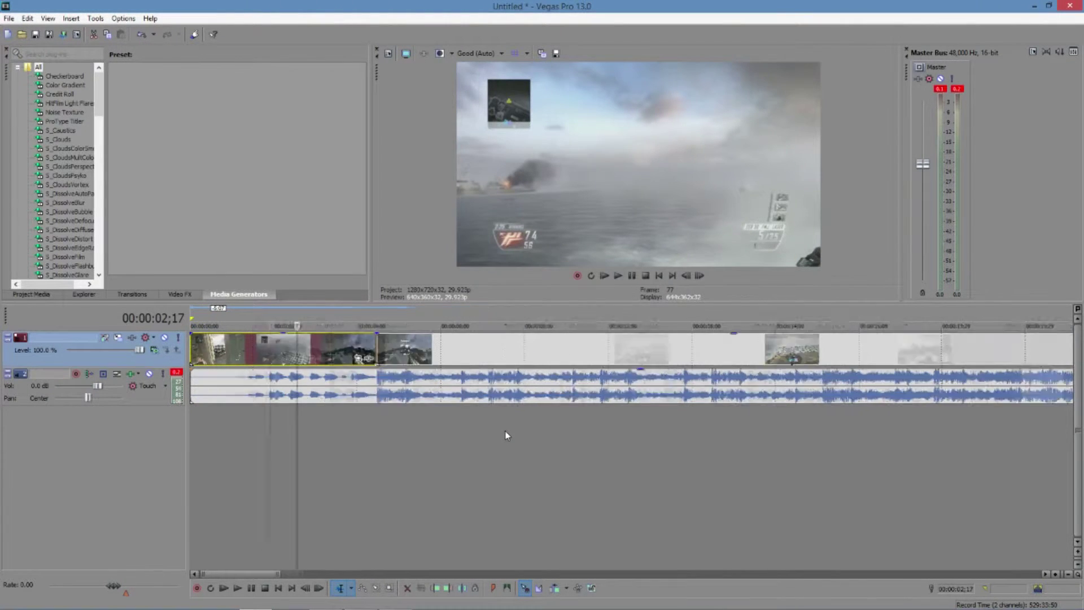
click(276, 316)
key(space)
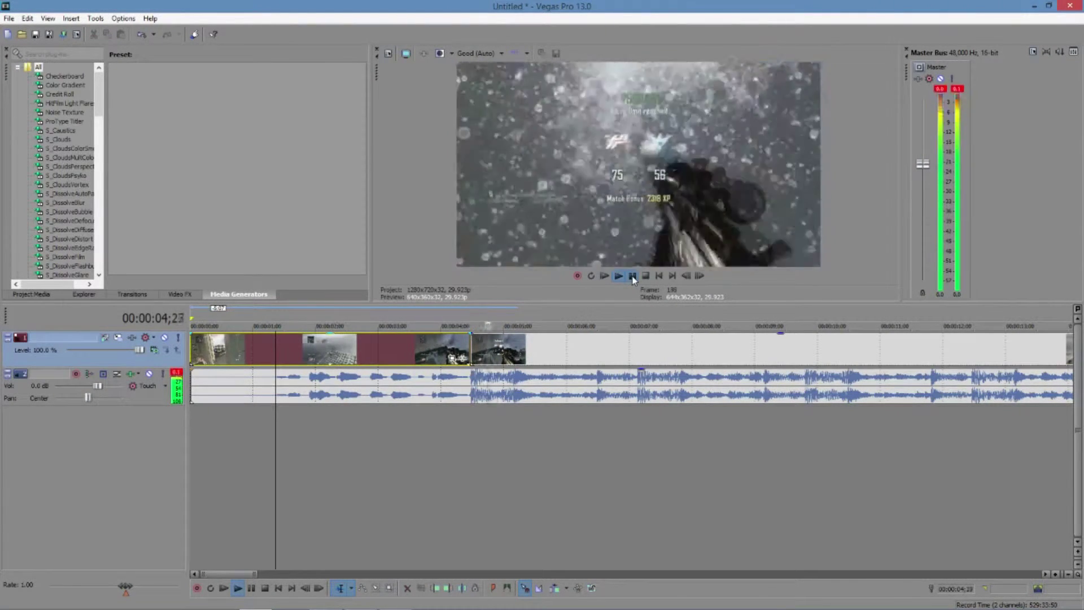
click(632, 276)
scroll(426, 400, down, 6)
scroll(426, 400, up, 7)
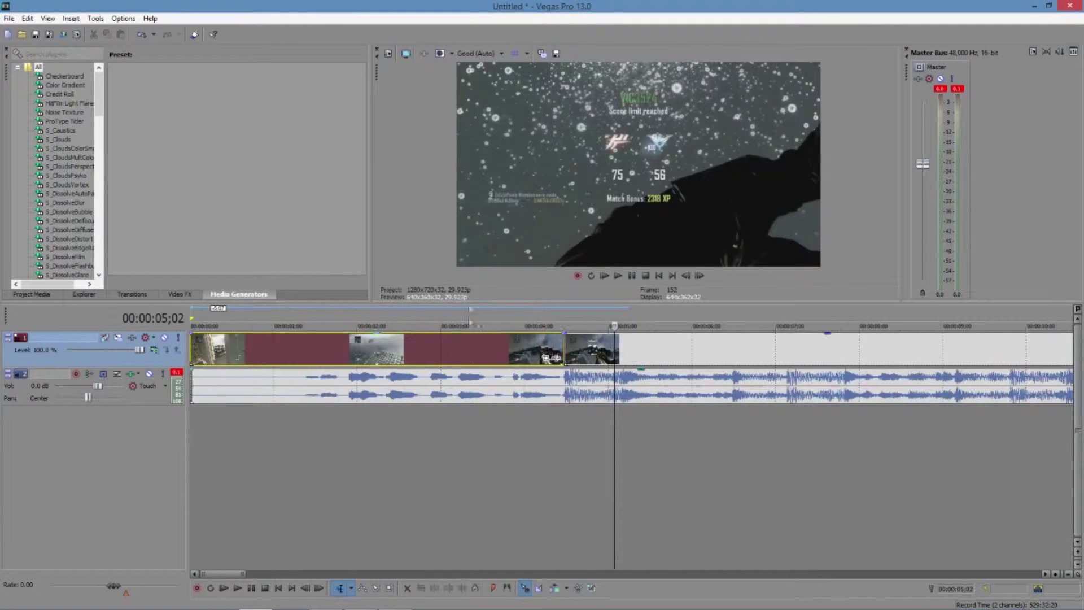
Step: Place the playhead at 00:00:01;23 in the first gameplay segment and undo the last edit
click(310, 309)
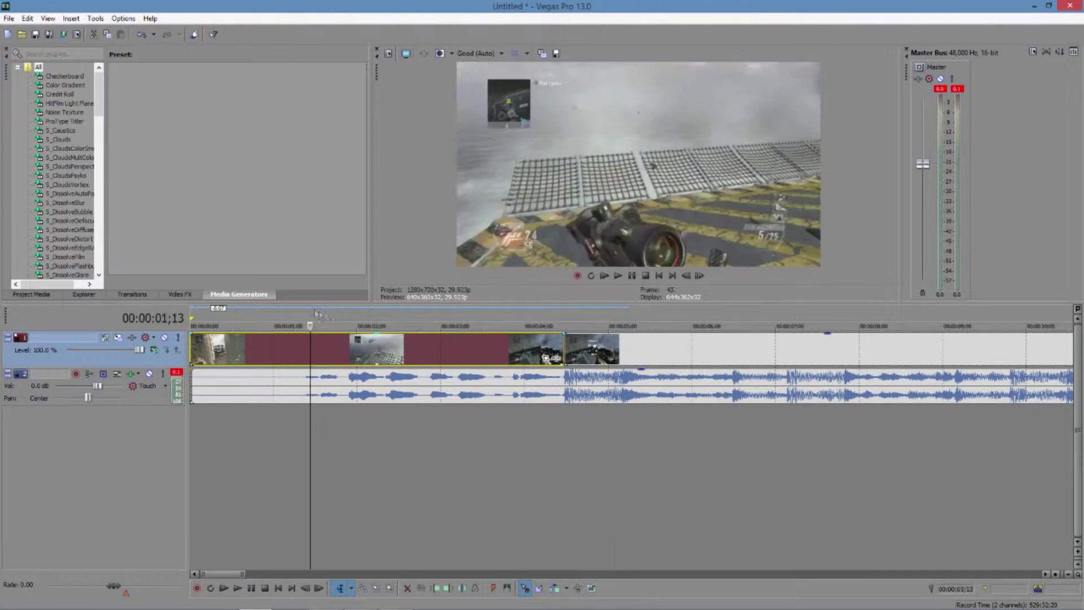
click(700, 277)
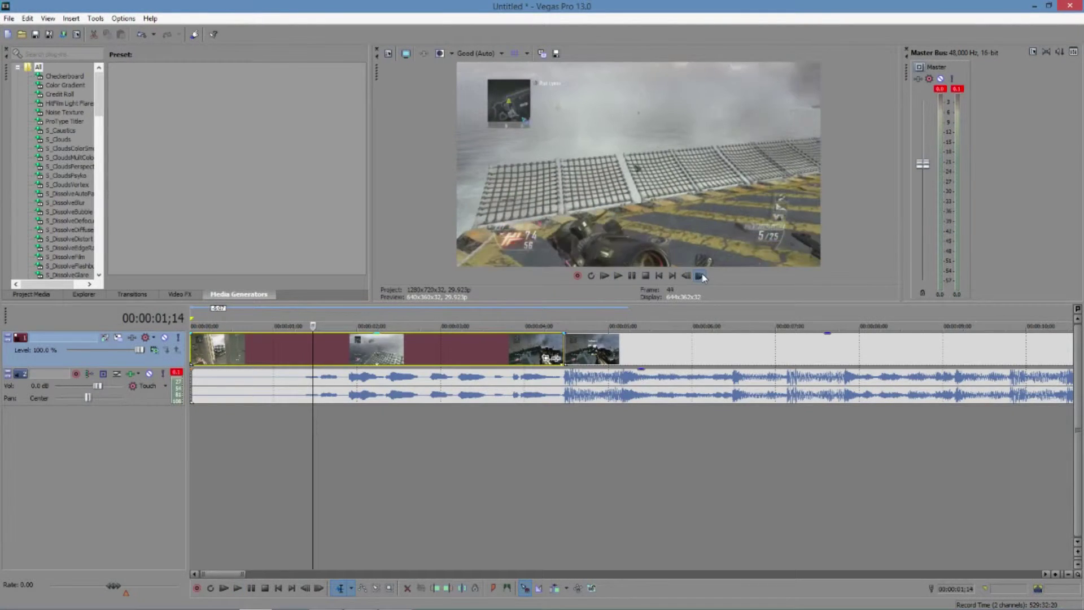
click(688, 276)
click(688, 276)
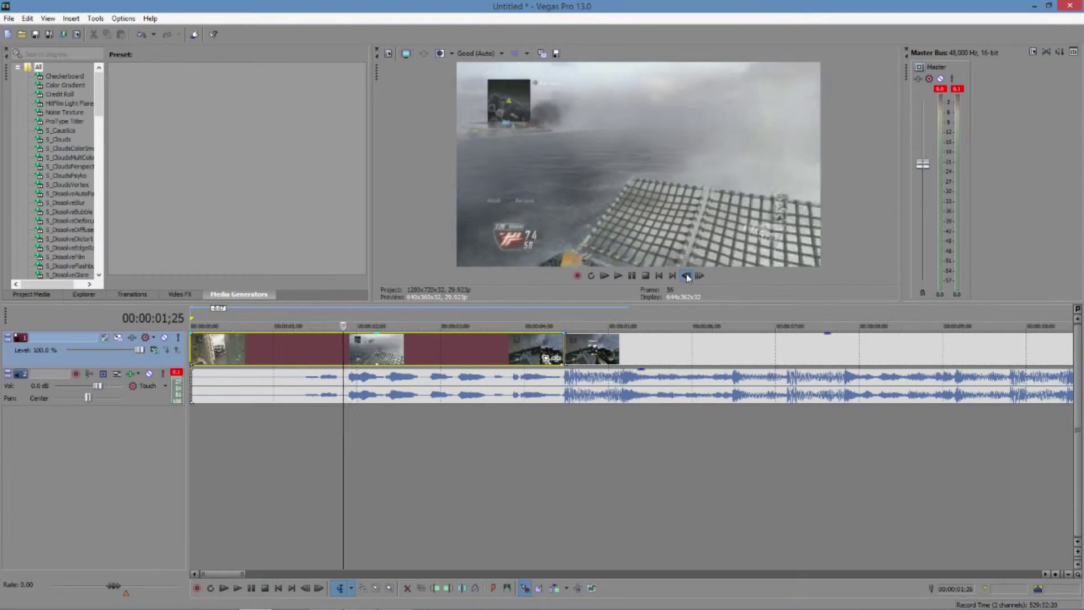
click(687, 277)
click(687, 277)
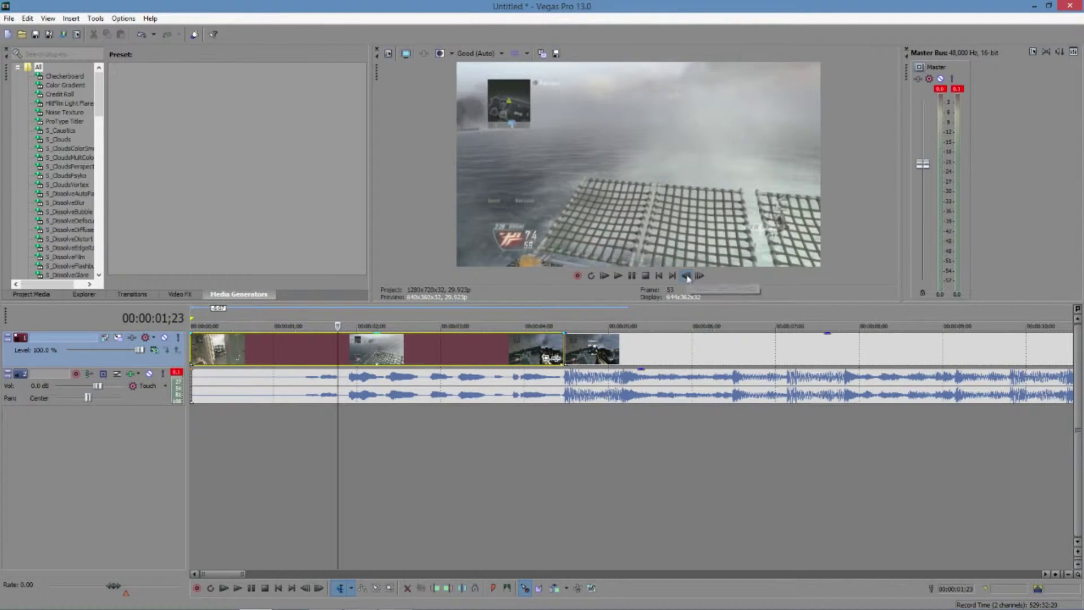
click(345, 360)
key(ctrl+z)
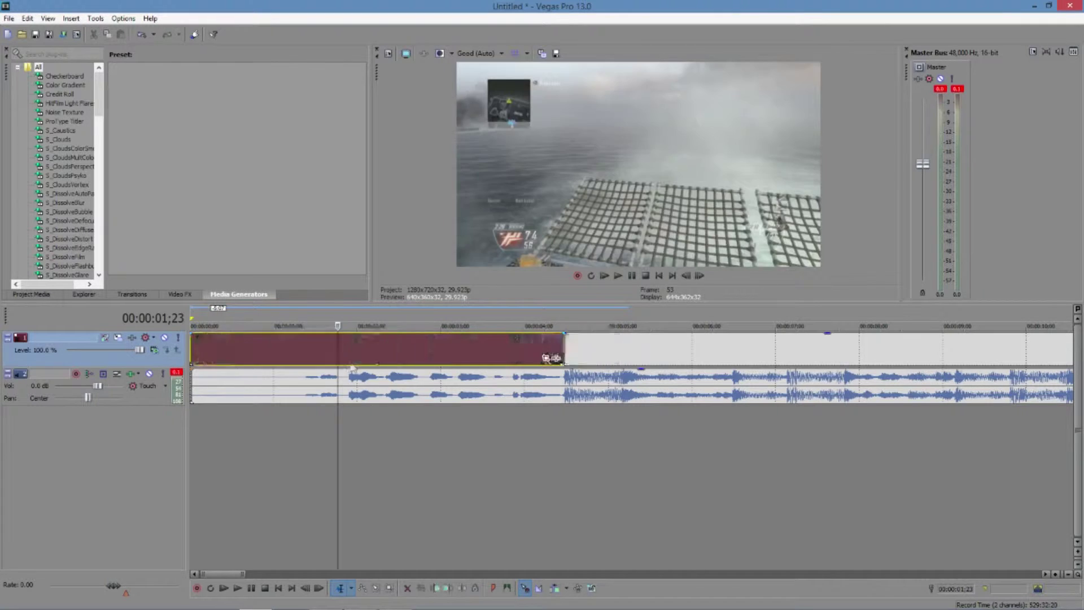
Step: Split the song at 00:00:01;23, just before the first vocal burst
scroll(345, 379, up, 6)
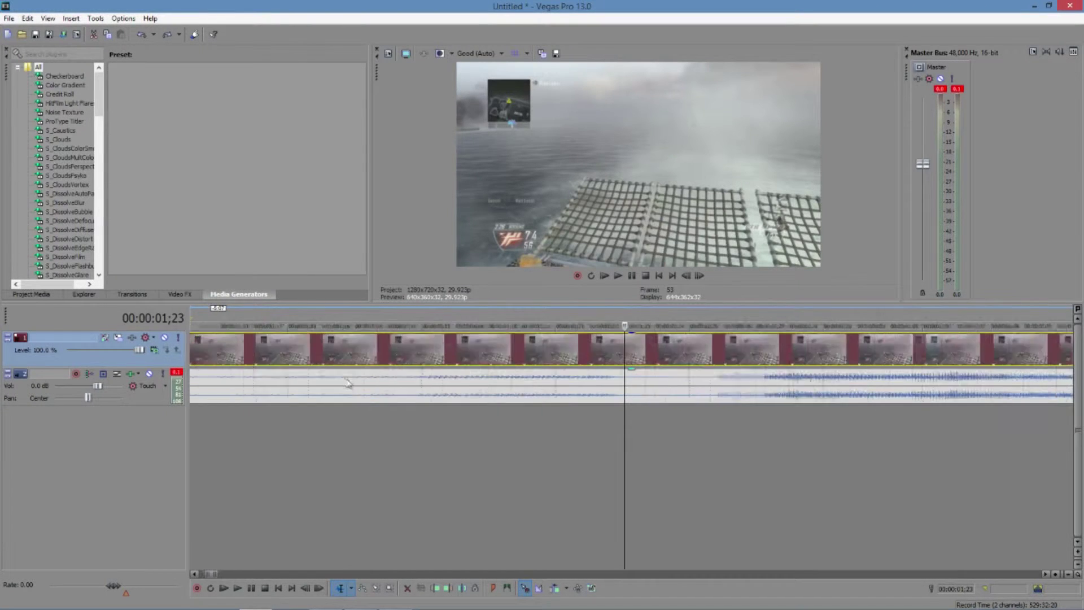
click(625, 381)
scroll(621, 390, down, 5)
scroll(618, 394, down, 5)
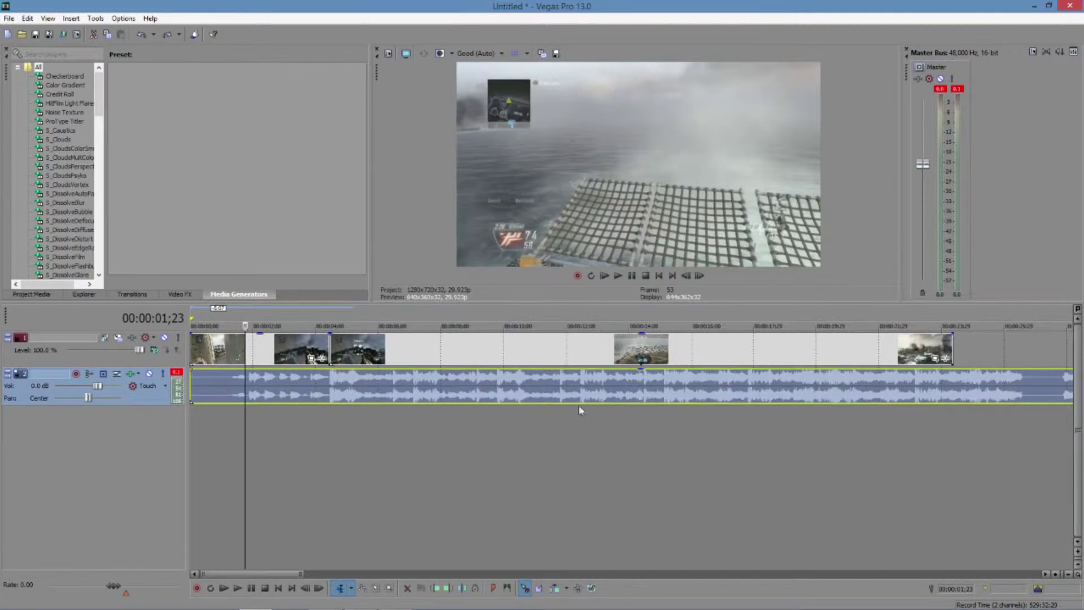
key(s)
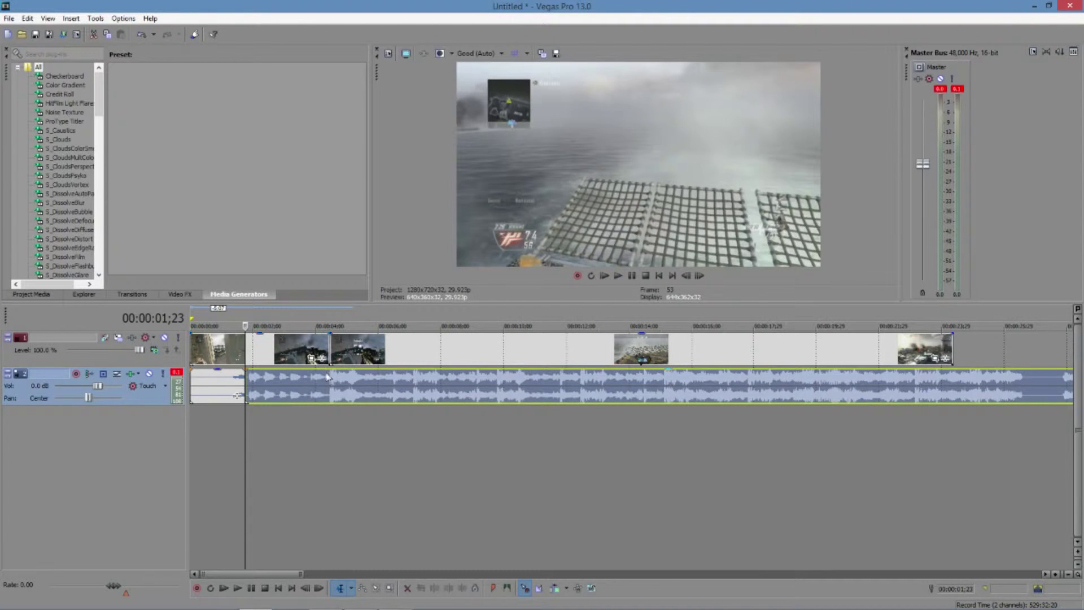
Step: Split the song again at the beat drop, 00:00:04;14, in line with the cut in the gameplay
click(329, 384)
scroll(330, 385, up, 4)
key(s)
scroll(500, 397, down, 3)
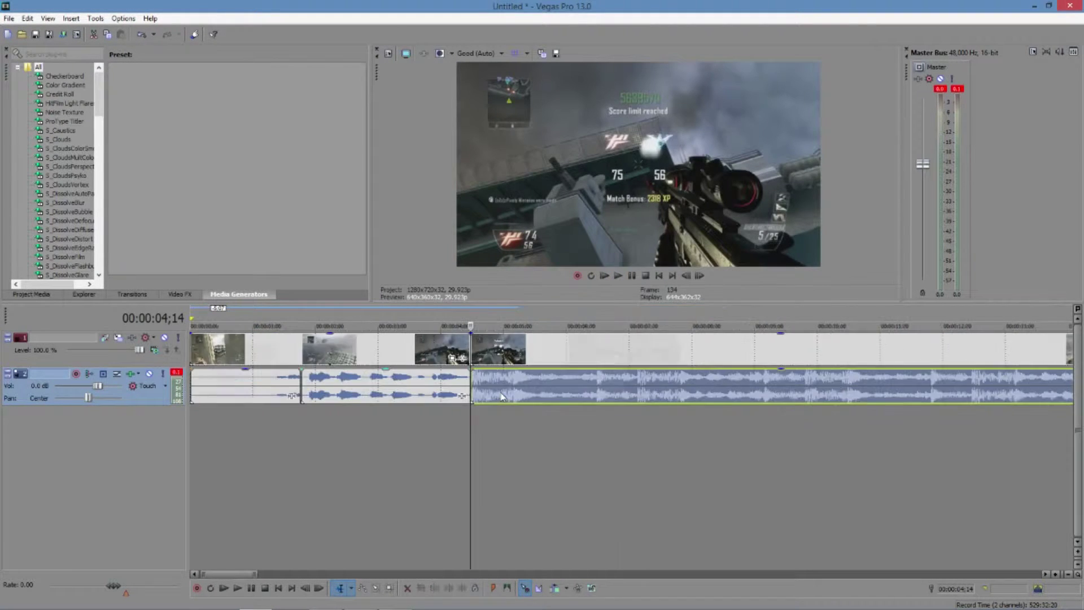
Step: Examine the song's cut at the beat drop and the segments before and after it
scroll(361, 383, up, 2)
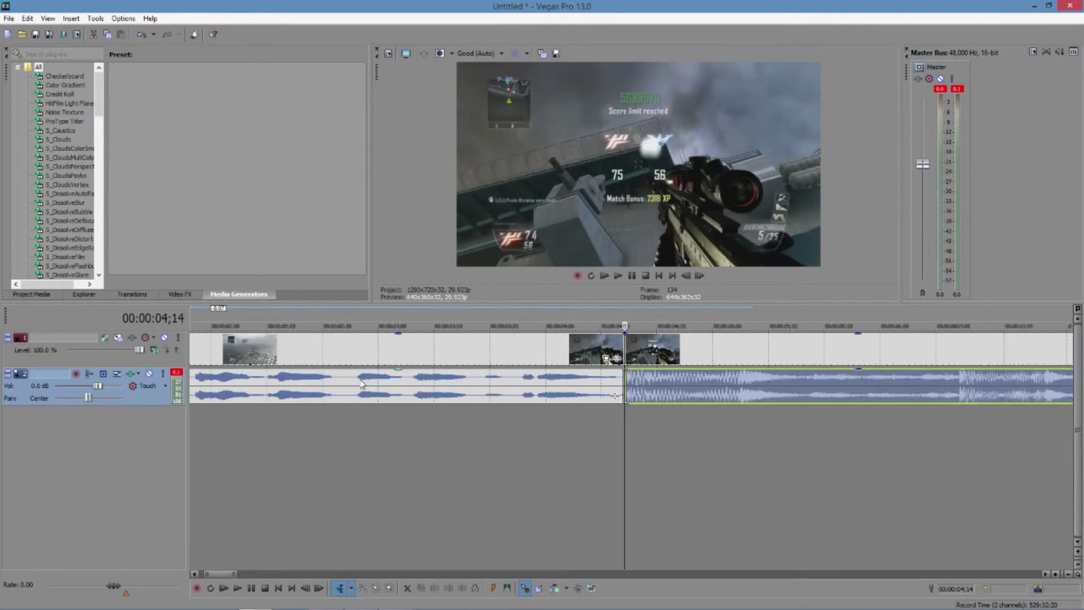
scroll(395, 381, up, 4)
scroll(531, 373, down, 4)
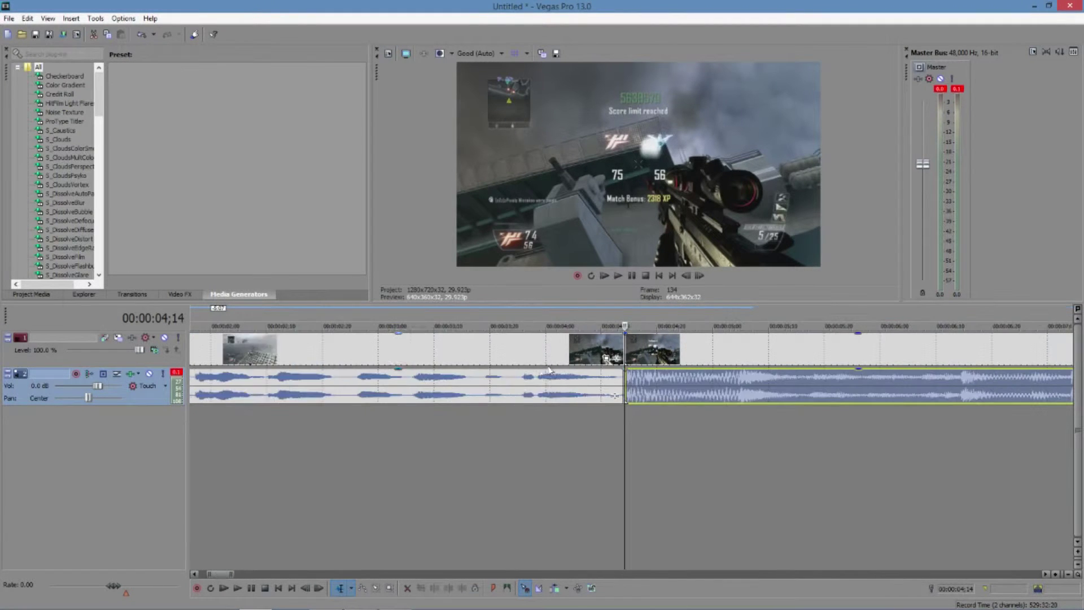
scroll(565, 381, up, 5)
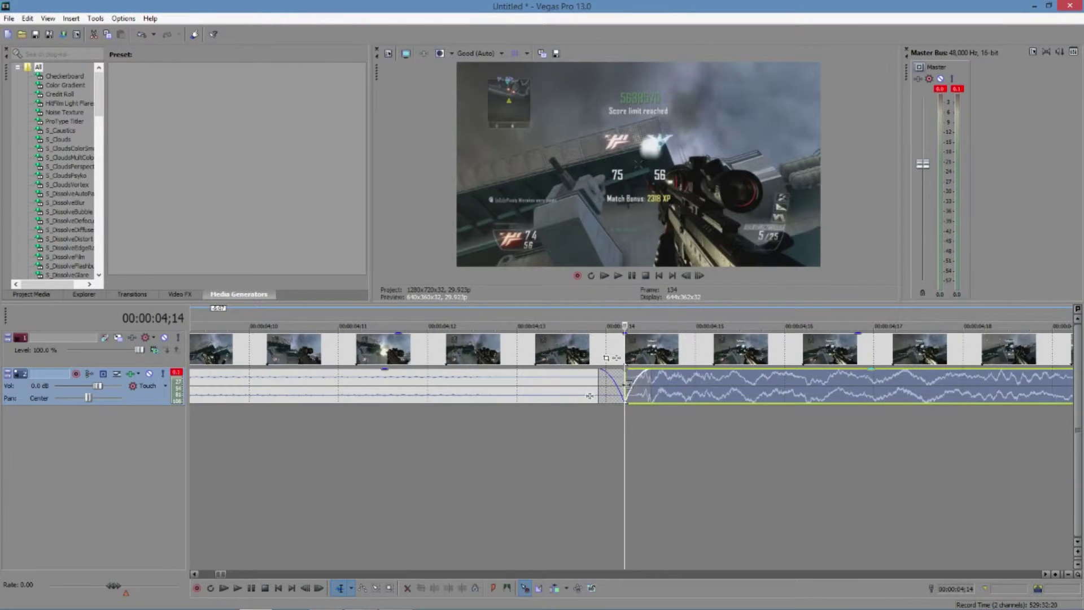
scroll(589, 396, down, 5)
click(672, 390)
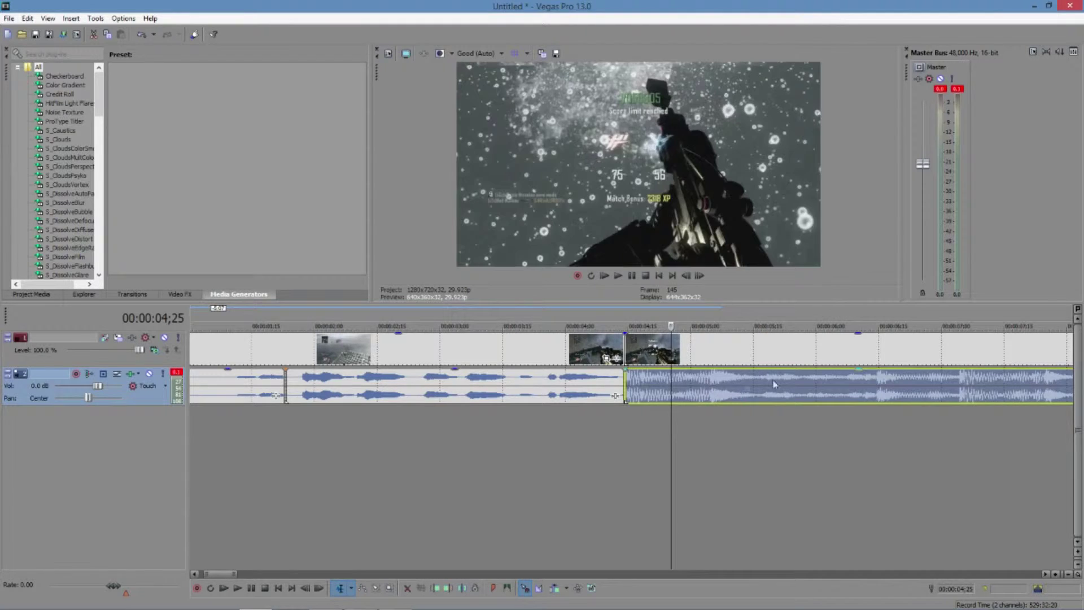
click(218, 387)
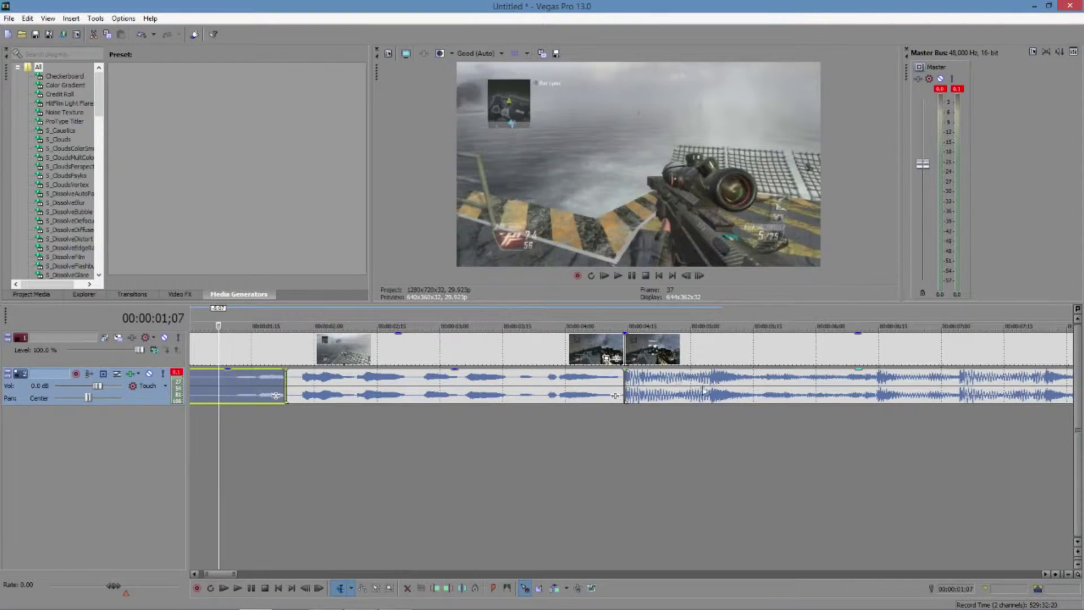
click(701, 390)
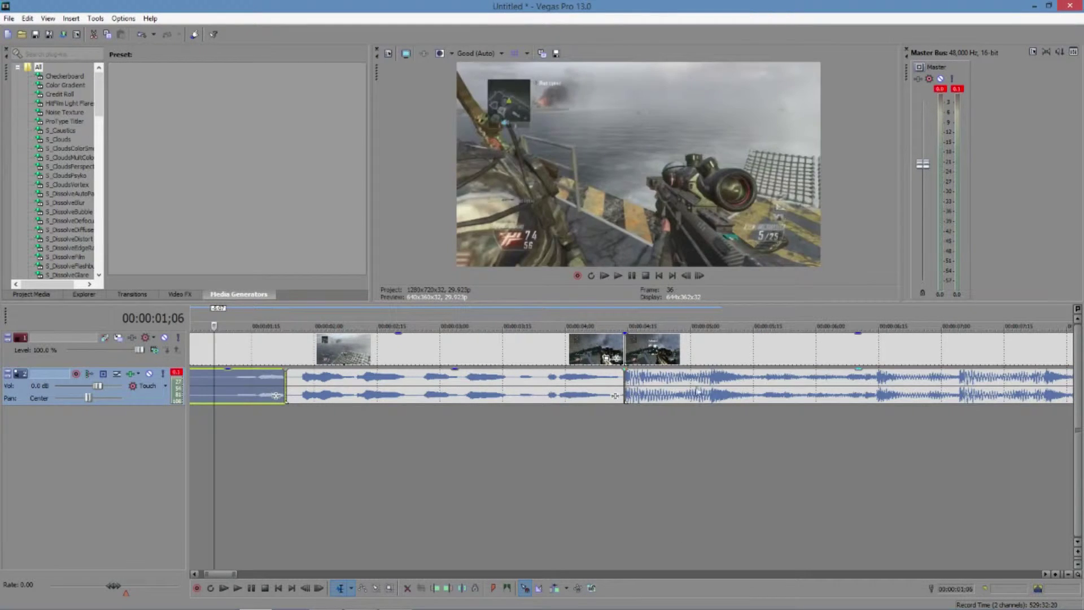
click(701, 395)
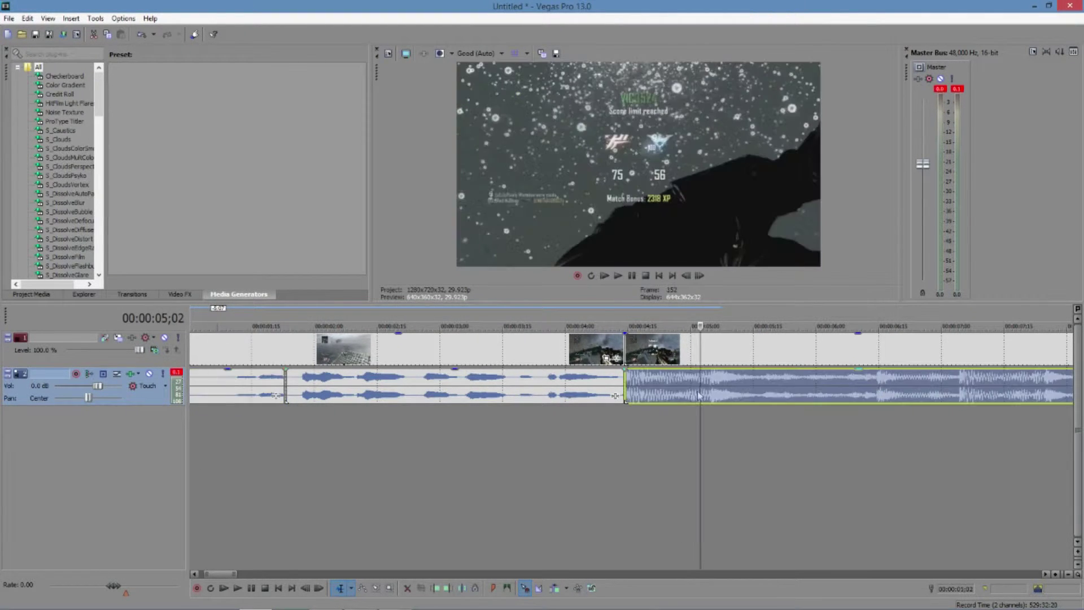
scroll(605, 396, up, 6)
scroll(343, 397, down, 5)
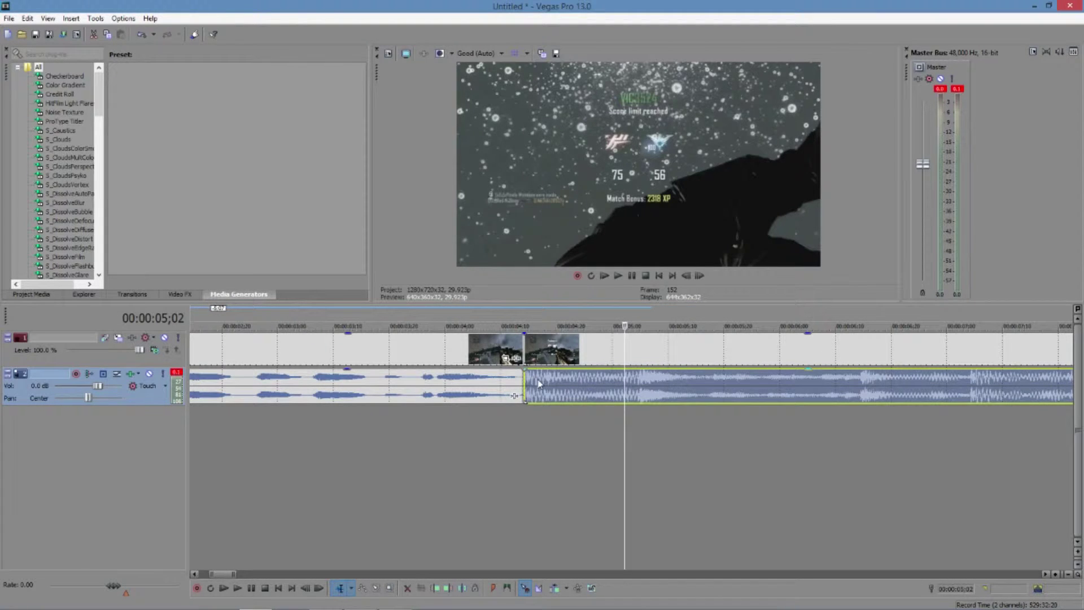
Step: Extend the start of the beat-drop song segment earlier so it overlaps the middle segment in a crossfade of about 5 frames
drag(525, 385, 502, 386)
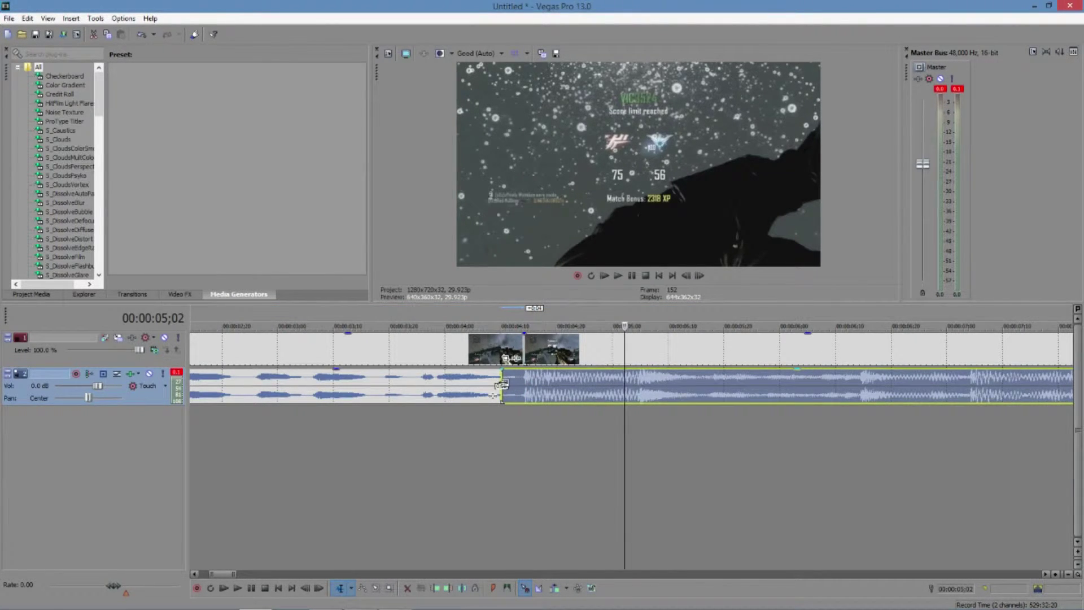
drag(502, 386, 496, 377)
scroll(513, 388, down, 6)
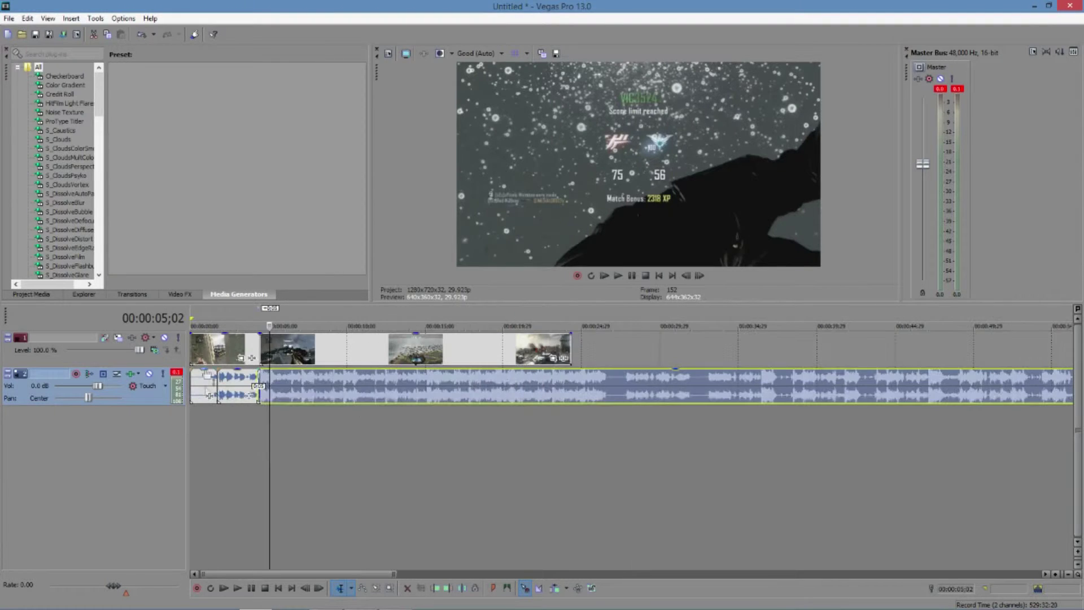
scroll(214, 319, down, 1)
Step: Extend the end of the first song segment over the middle segment to create a crossfade of about 3 frames
click(215, 321)
scroll(418, 446, up, 10)
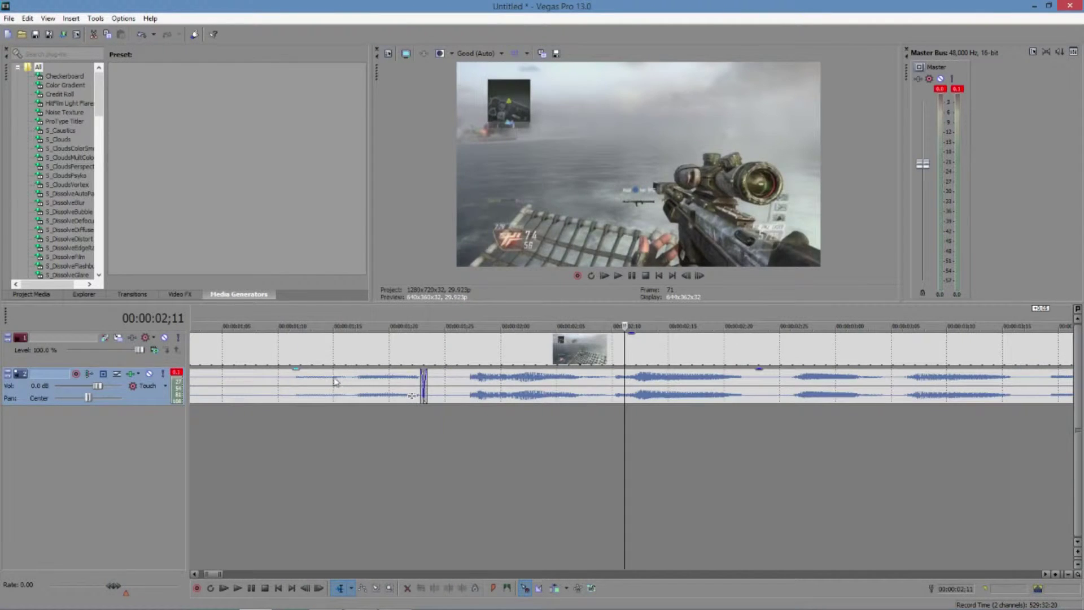
click(356, 383)
drag(419, 382, 448, 382)
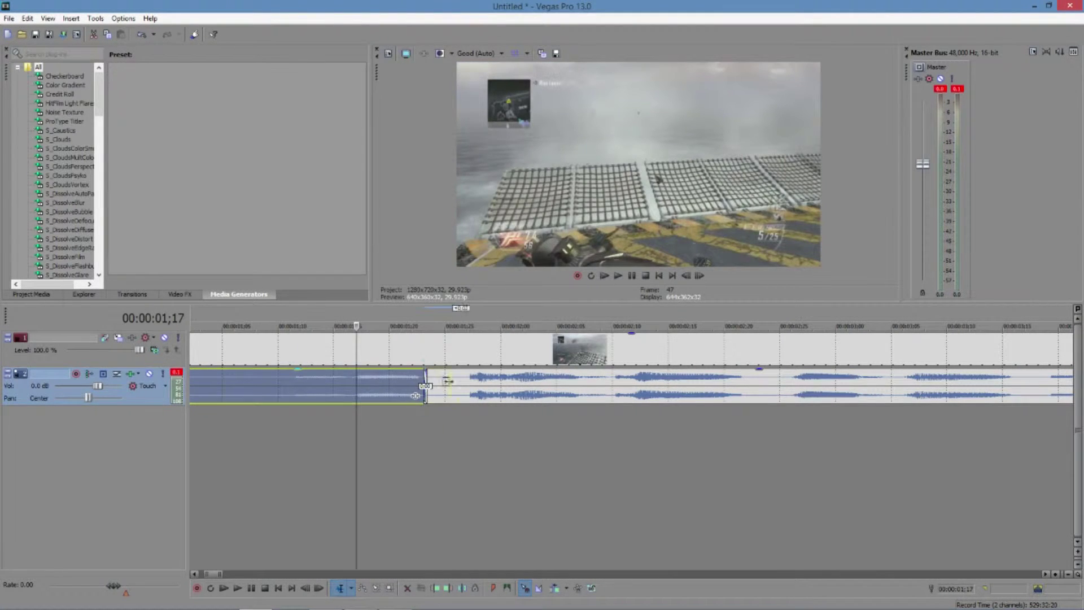
drag(425, 374, 461, 374)
scroll(453, 395, down, 4)
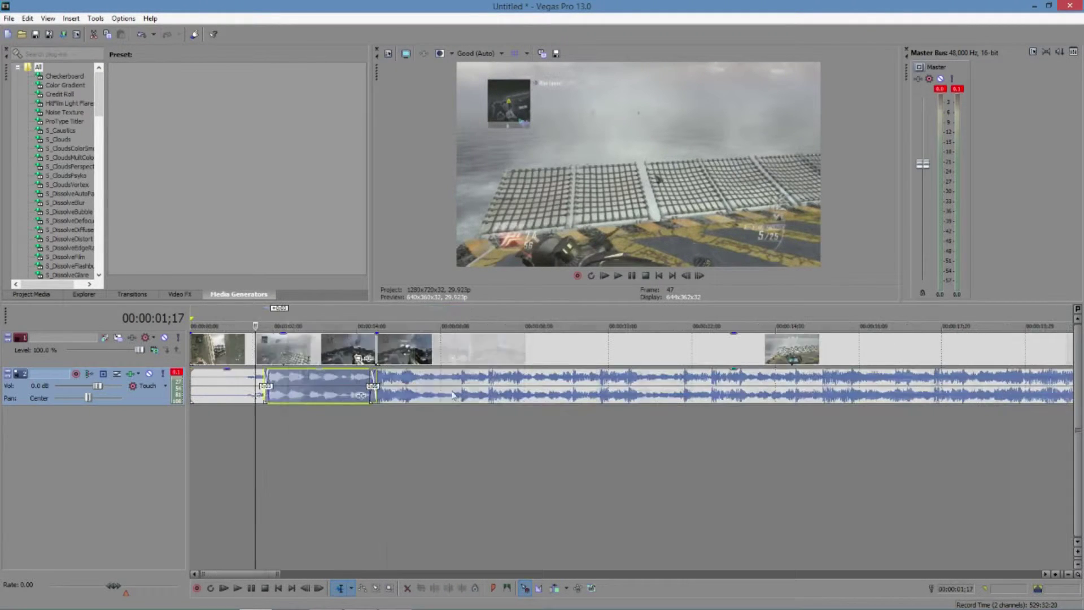
Step: Add three Smooth/Enhance audio effects to the middle song segment's event effect chain
scroll(458, 421, up, 5)
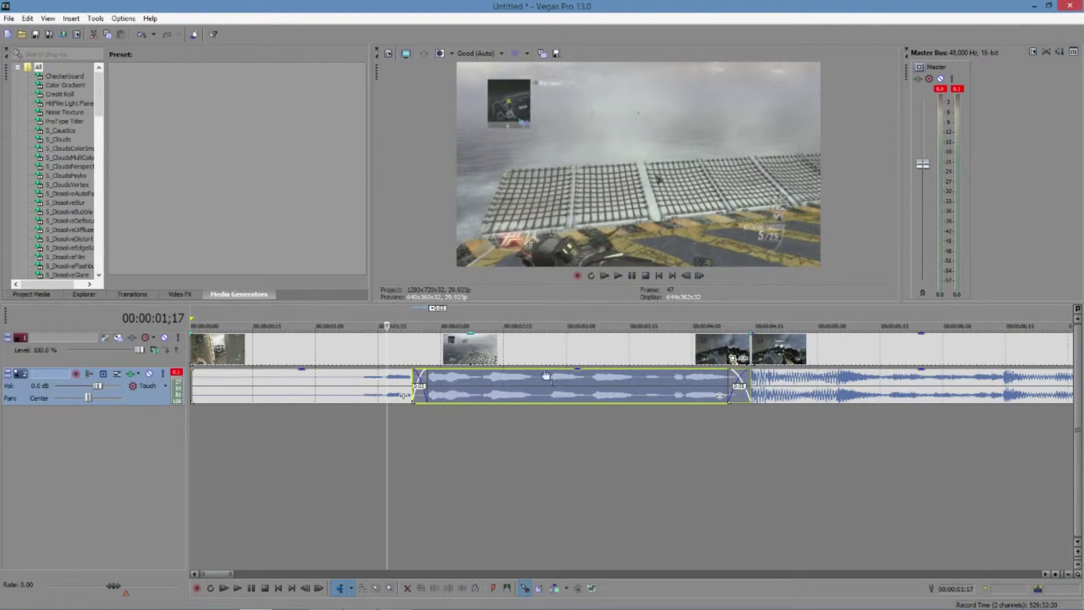
click(543, 375)
scroll(532, 451, down, 3)
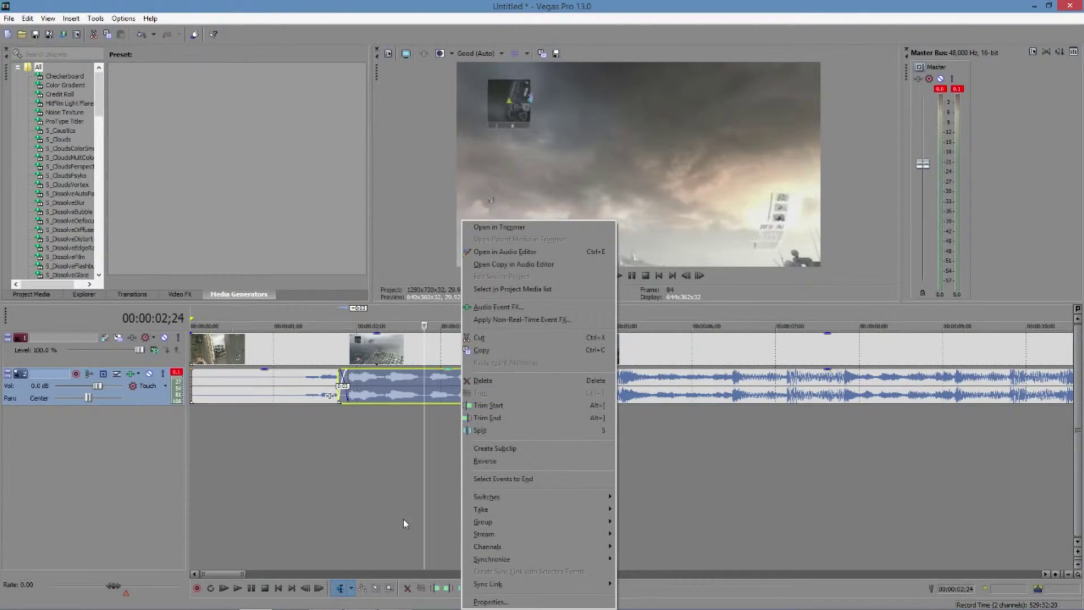
click(398, 467)
click(469, 395)
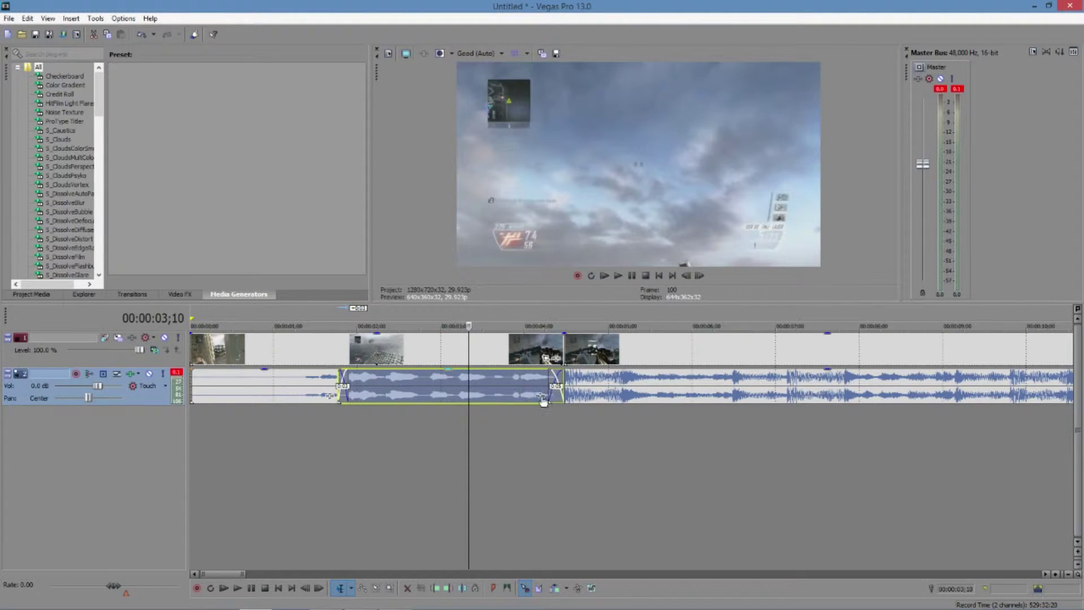
click(540, 398)
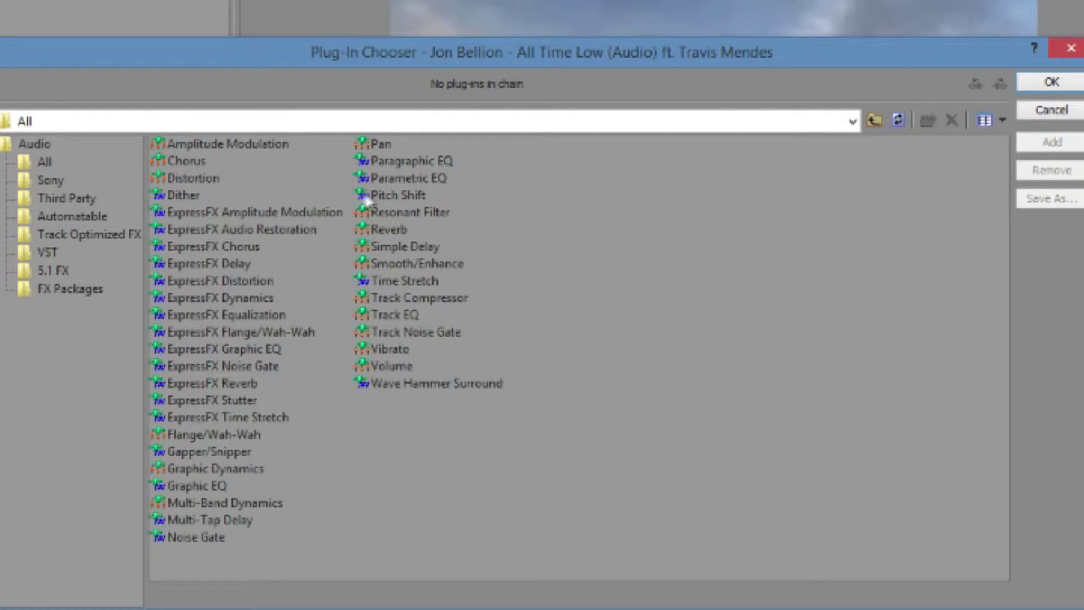
click(389, 264)
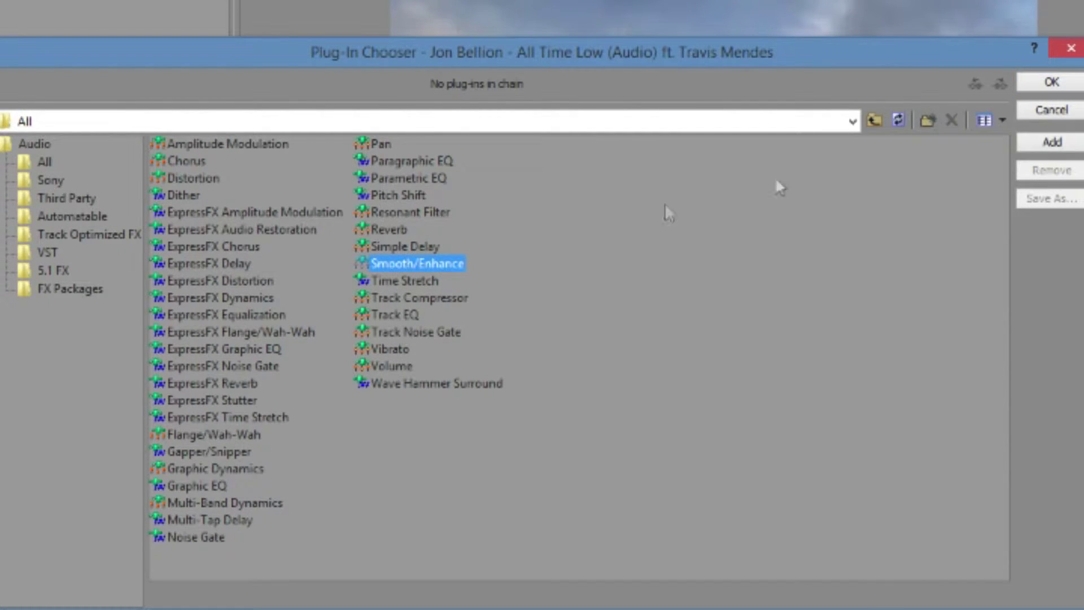
click(1066, 146)
click(1066, 146)
click(1067, 146)
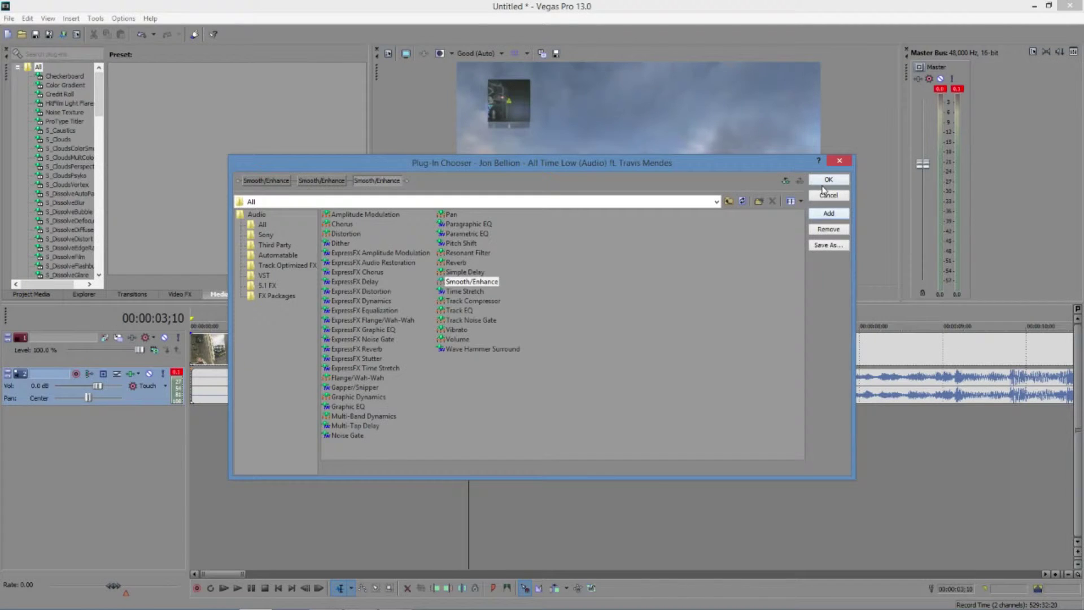
click(828, 181)
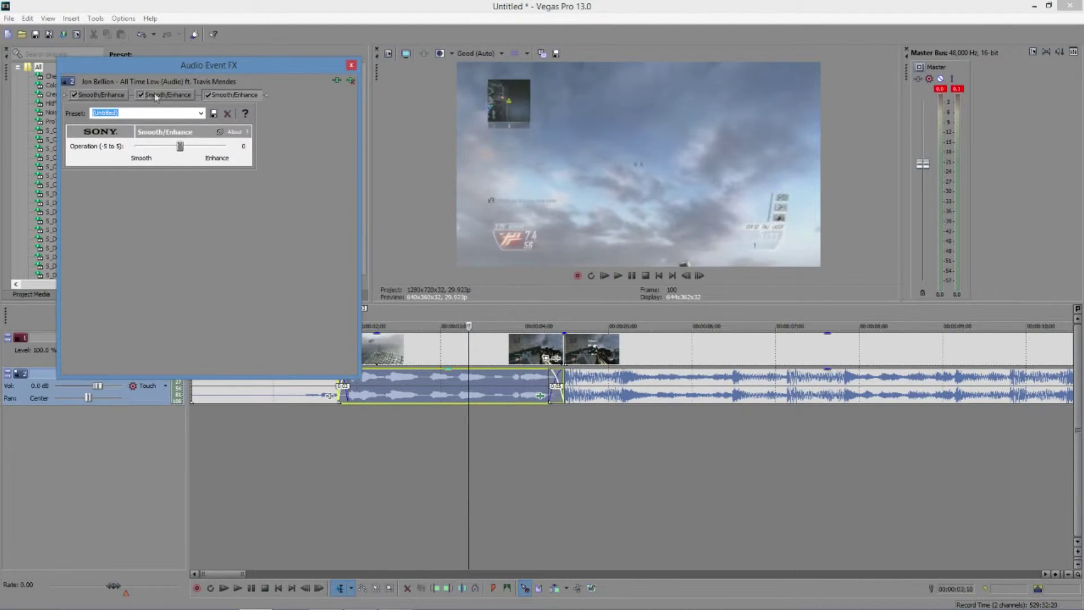
Step: Set the first Smooth/Enhance effect's Operation to -2 and close the audio effects window
click(239, 96)
click(109, 93)
click(164, 96)
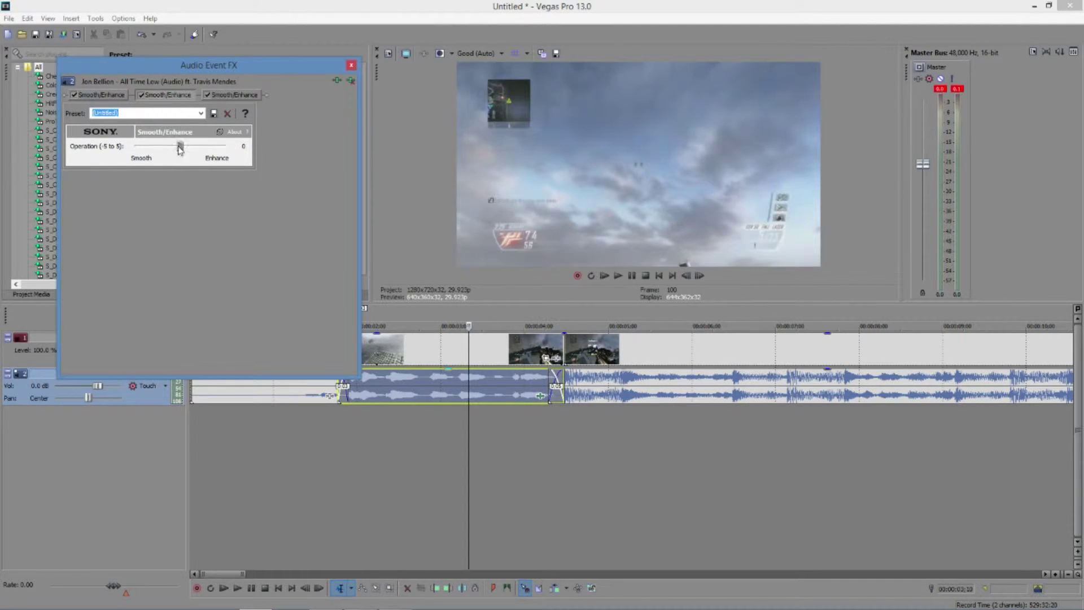
click(97, 94)
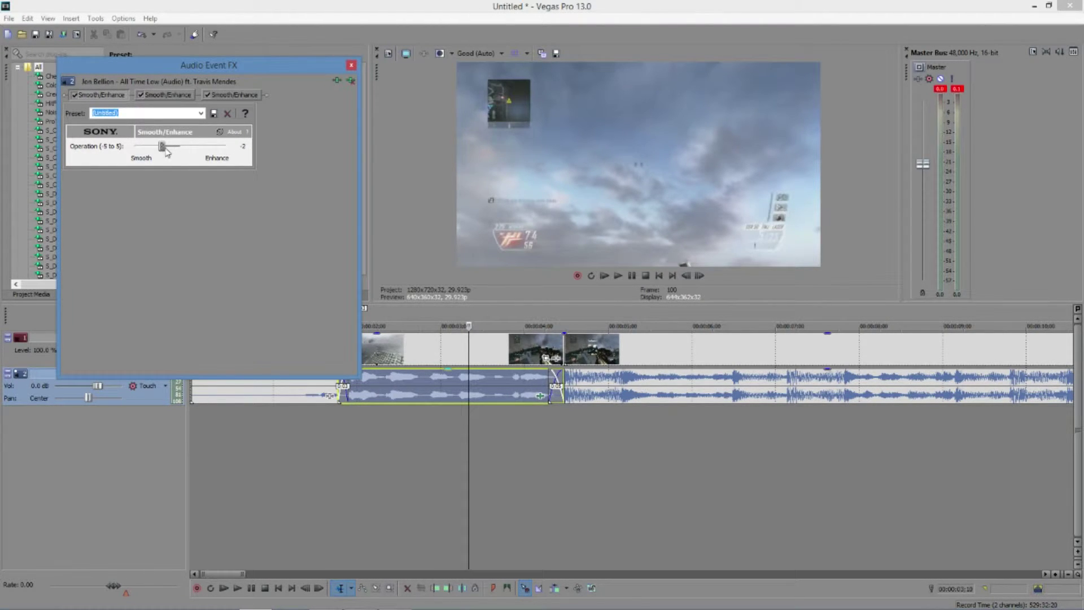
click(351, 65)
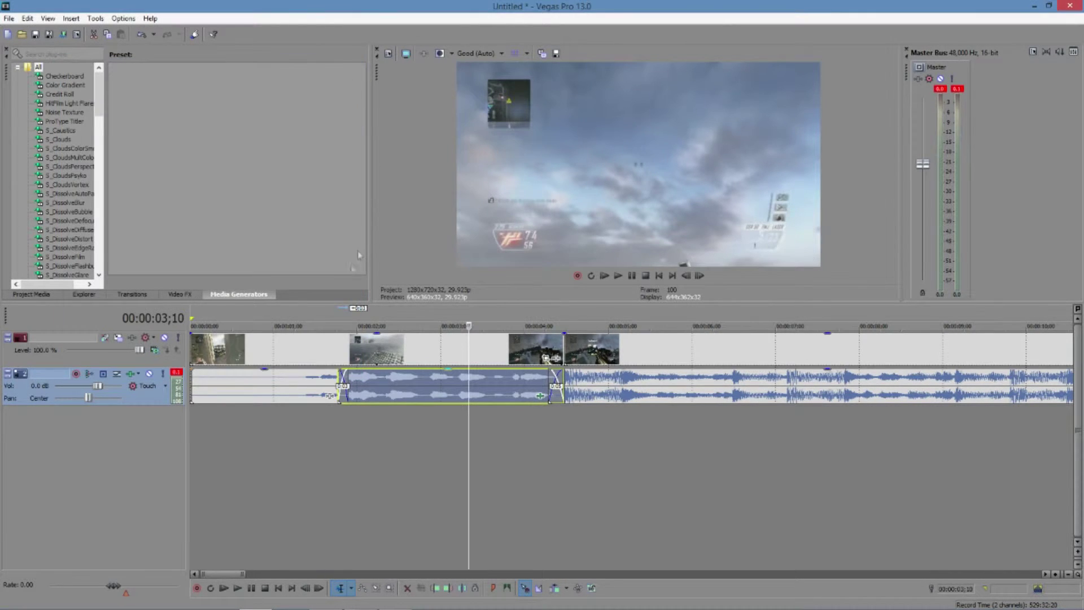
Step: Play back the edit from 00:00:01;14 through the beat drop to hear the smoothed segment and its crossfades
click(313, 323)
scroll(314, 339, down, 4)
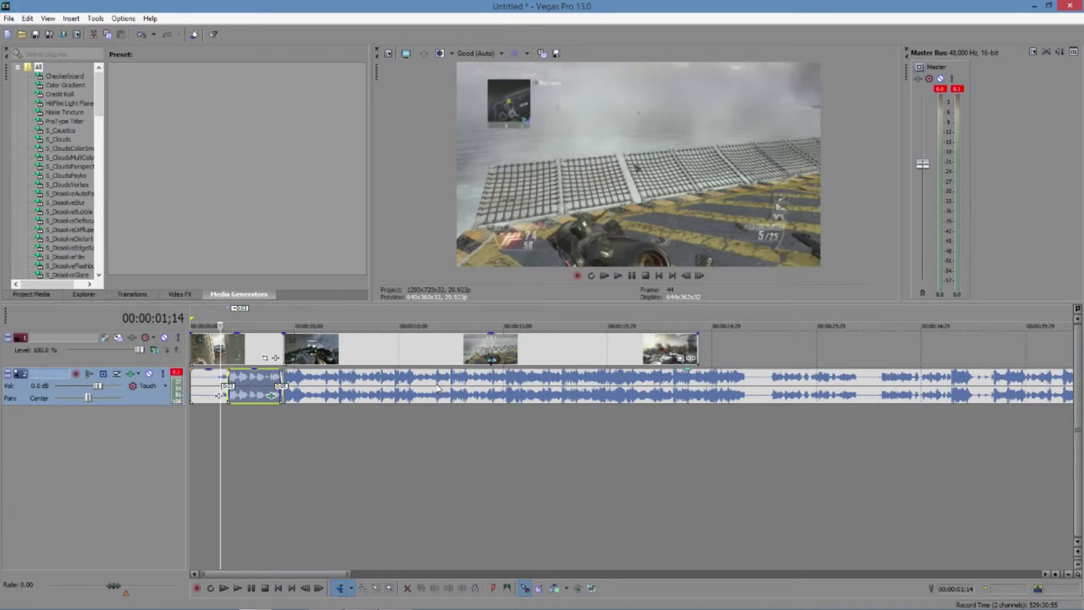
key(space)
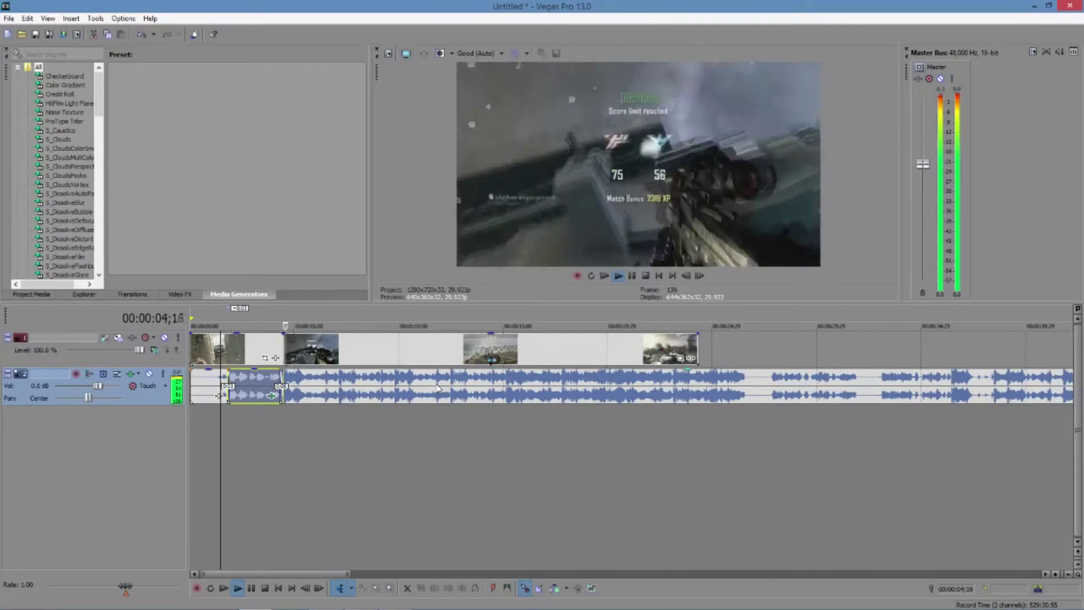
scroll(437, 390, up, 2)
key(space)
scroll(437, 393, up, 6)
scroll(638, 314, down, 4)
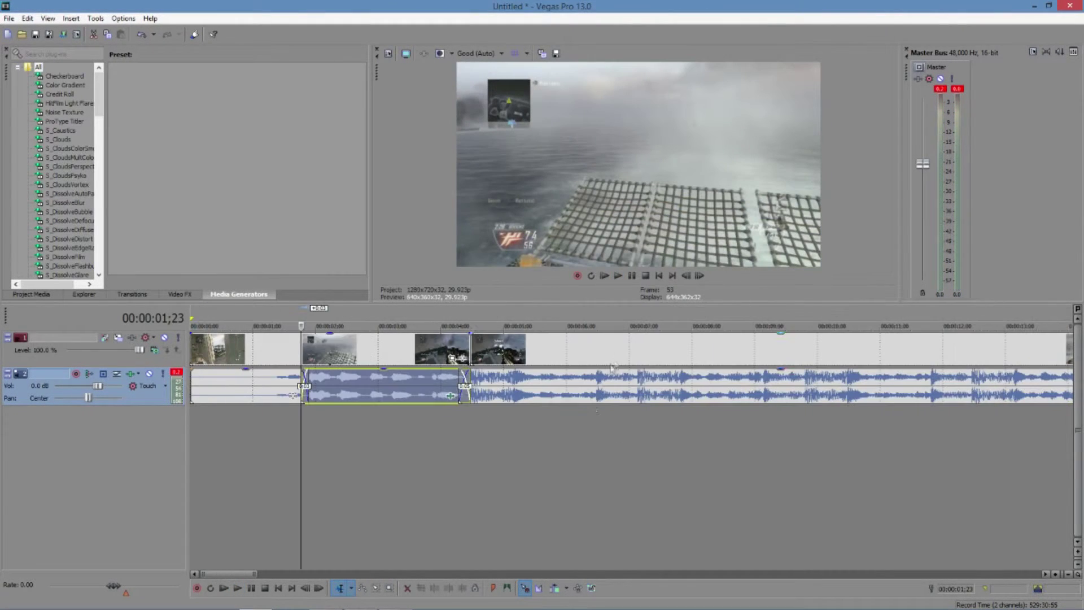
Step: Step frame by frame through the end of the first gameplay segment to 00:00:04;14 to check the kill shot against the beat drop
click(373, 326)
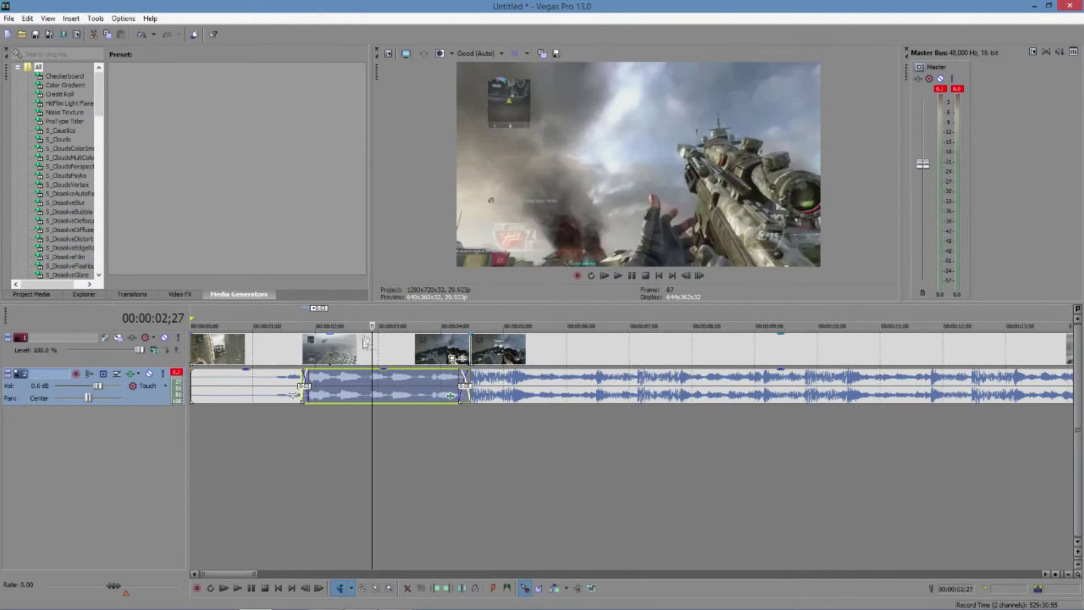
click(459, 326)
scroll(418, 339, up, 5)
click(704, 275)
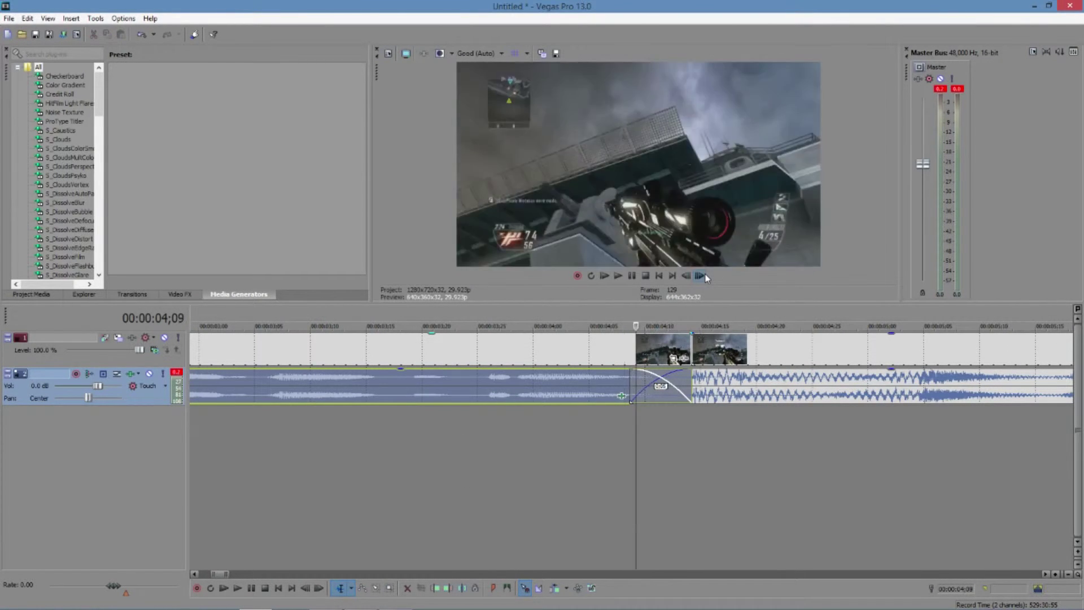
click(703, 275)
click(703, 274)
click(704, 274)
click(703, 274)
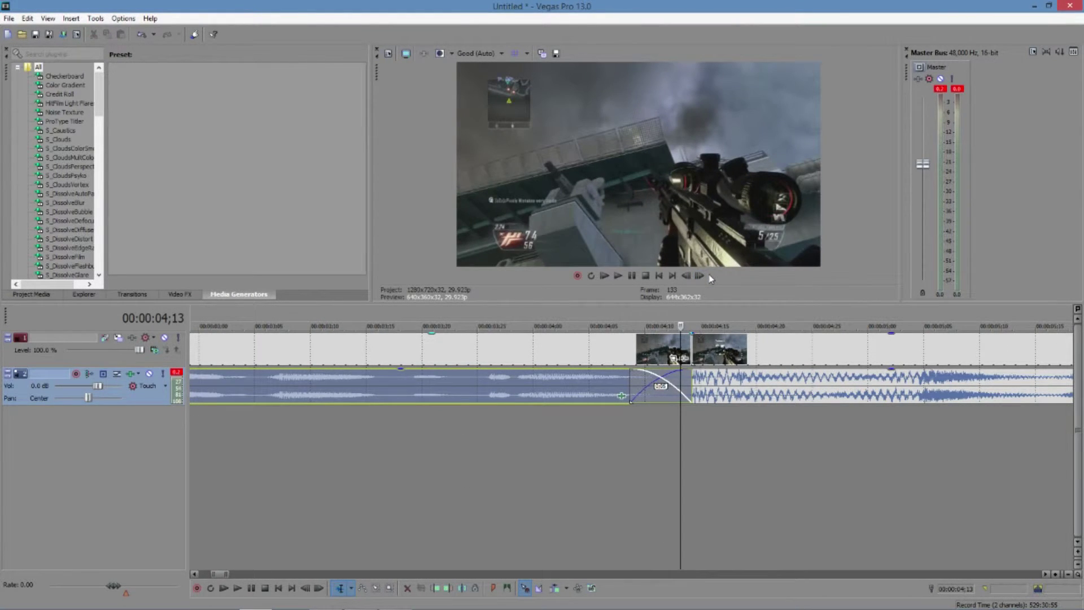
click(700, 276)
scroll(636, 411, down, 2)
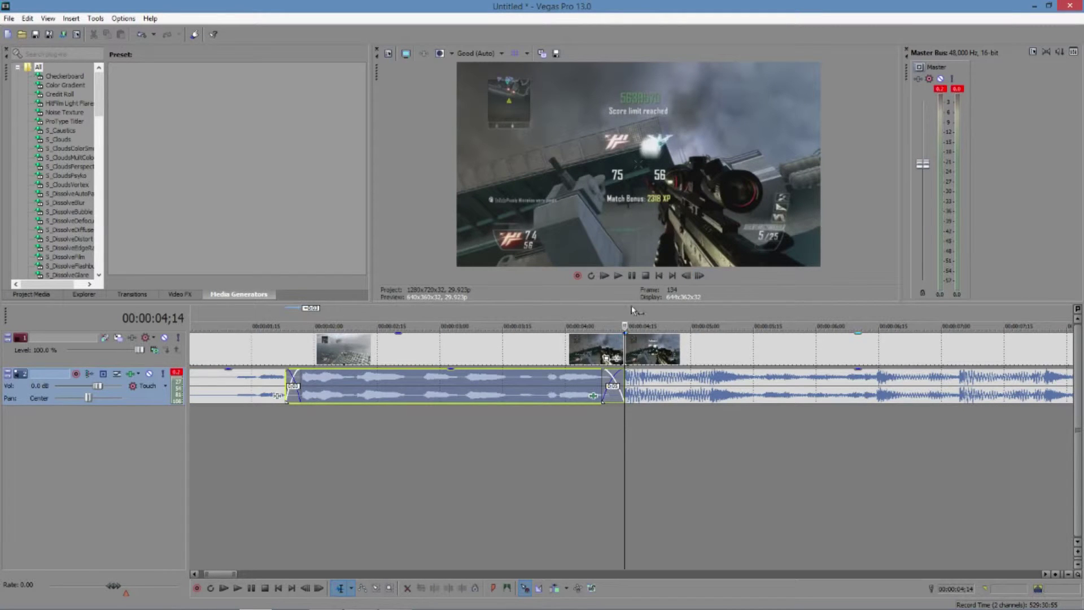
click(261, 320)
scroll(740, 465, down, 4)
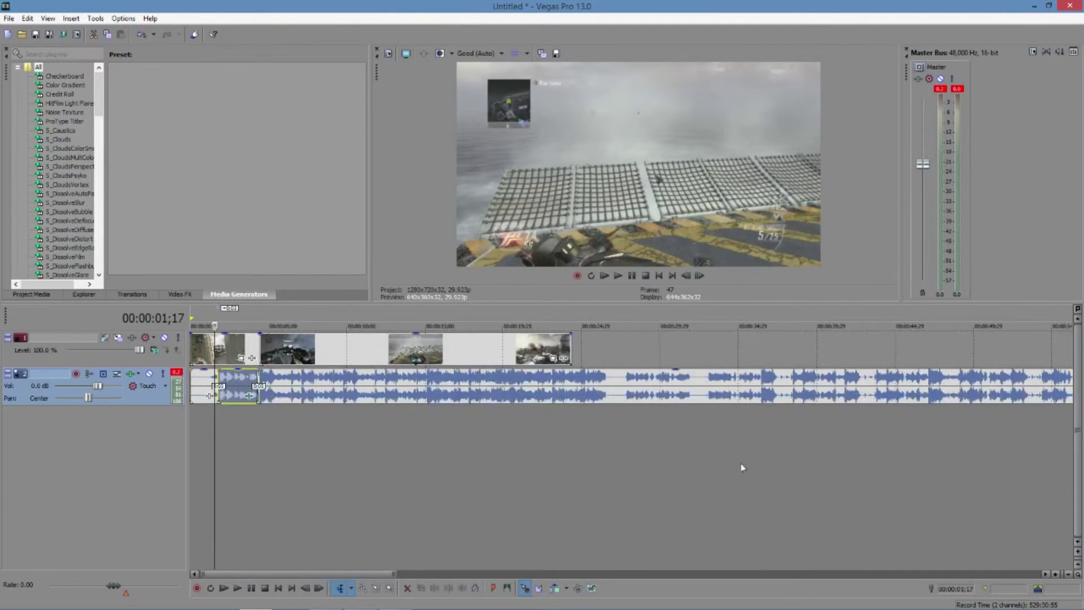
scroll(768, 472, up, 5)
scroll(767, 473, down, 5)
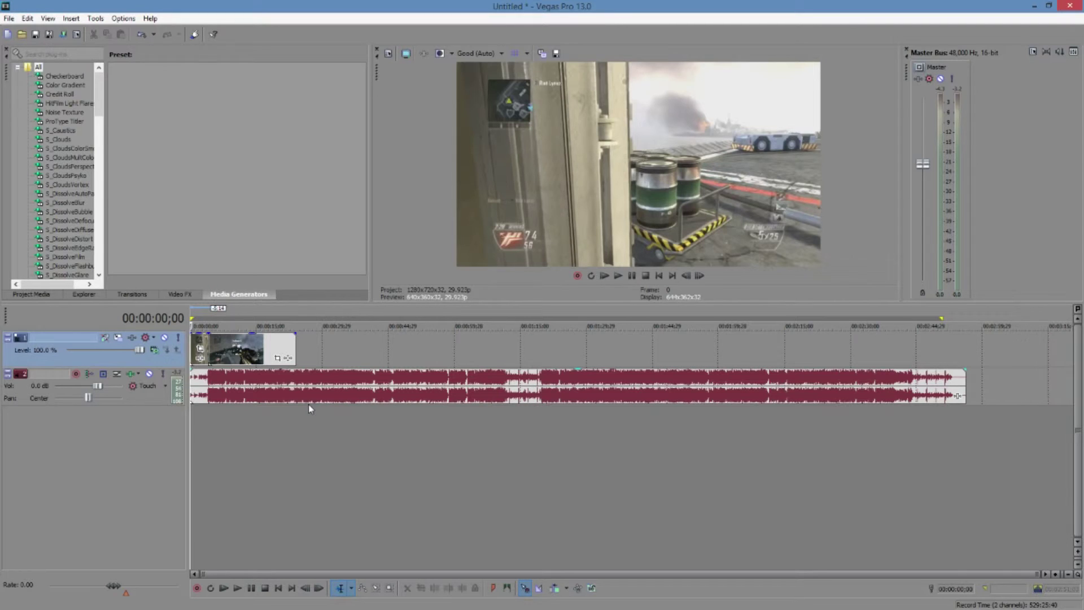
Step: Play back the edit from the start through the beat drop to hear the unprocessed song against the gameplay
scroll(263, 402, up, 5)
scroll(276, 403, up, 2)
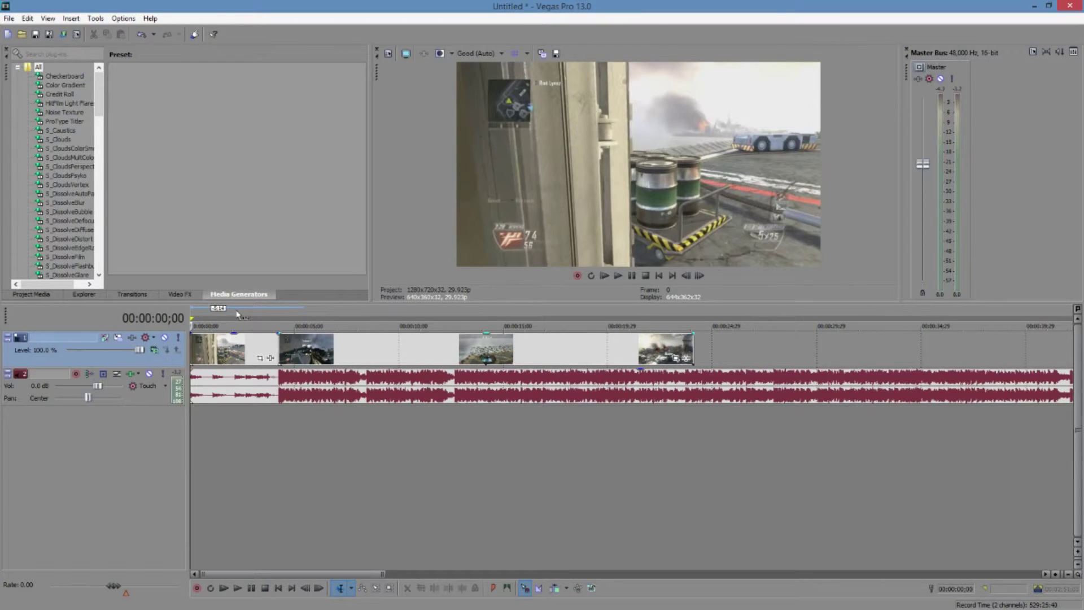
key(space)
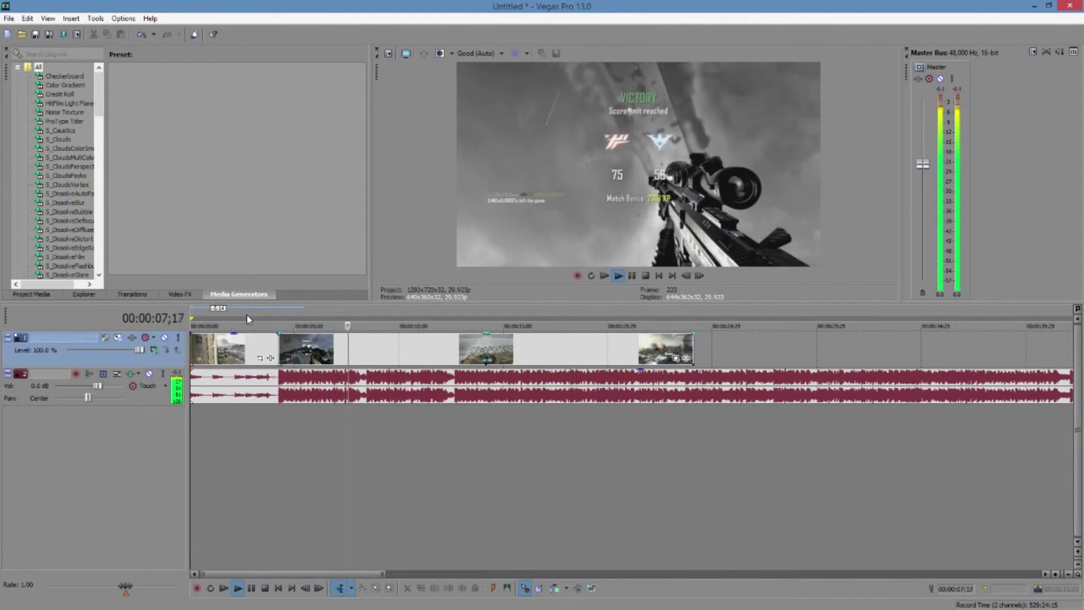
key(space)
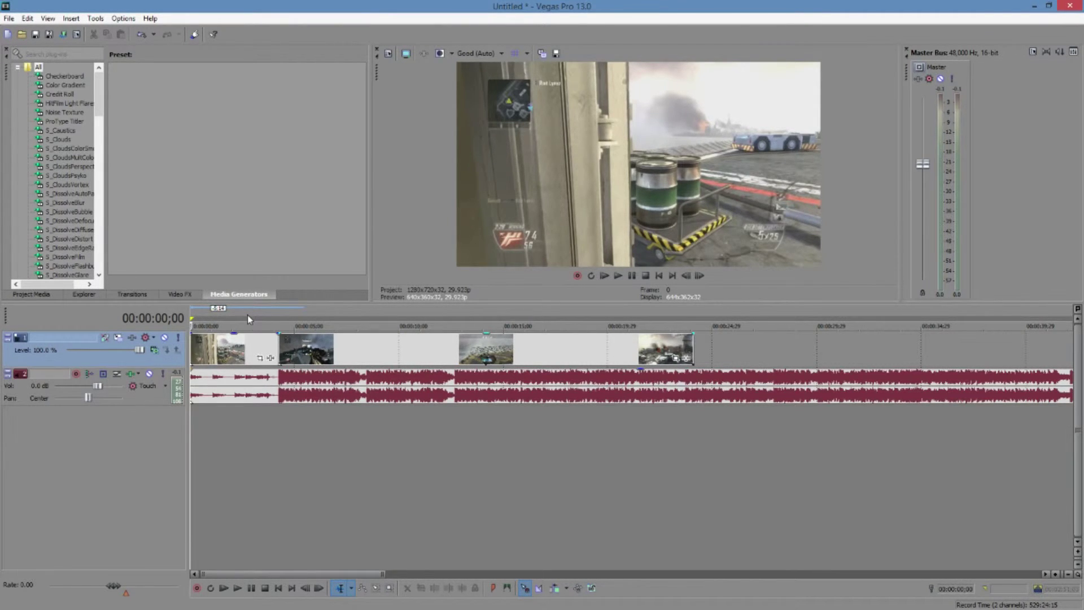
Step: Split the song at the beat drop, 00:00:04;07, in line with the cut between the first two gameplay segments
scroll(247, 315, up, 3)
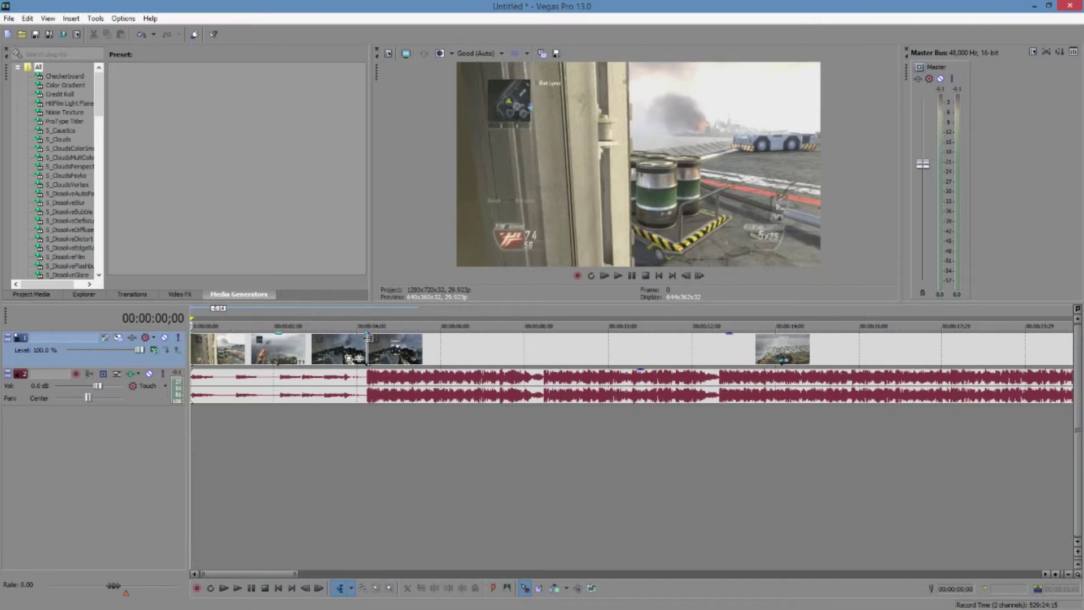
scroll(362, 359, up, 3)
scroll(367, 370, down, 3)
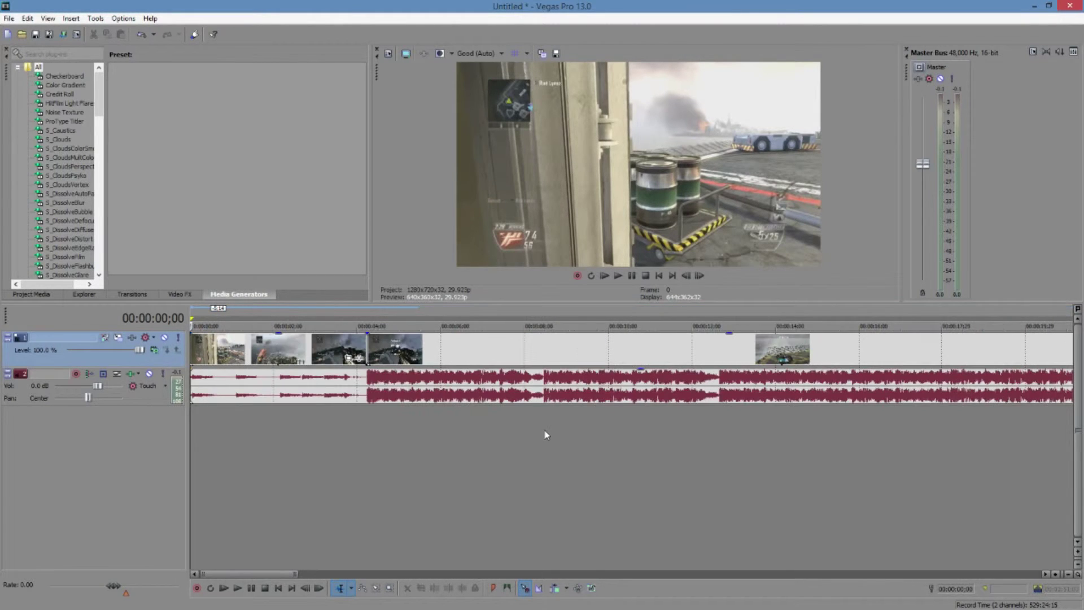
click(379, 388)
scroll(390, 389, up, 3)
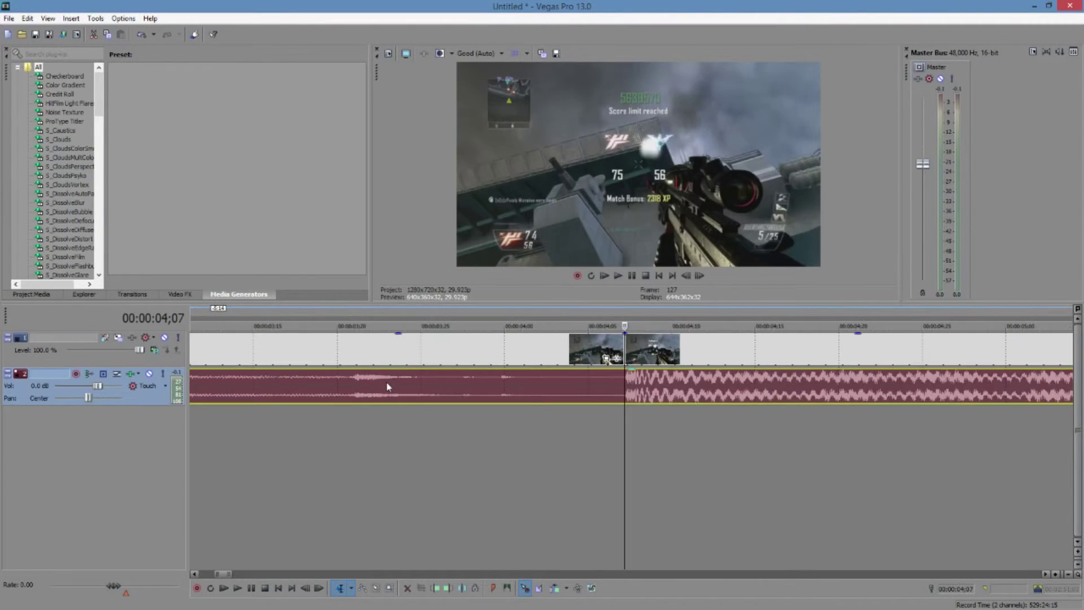
scroll(445, 424, down, 1)
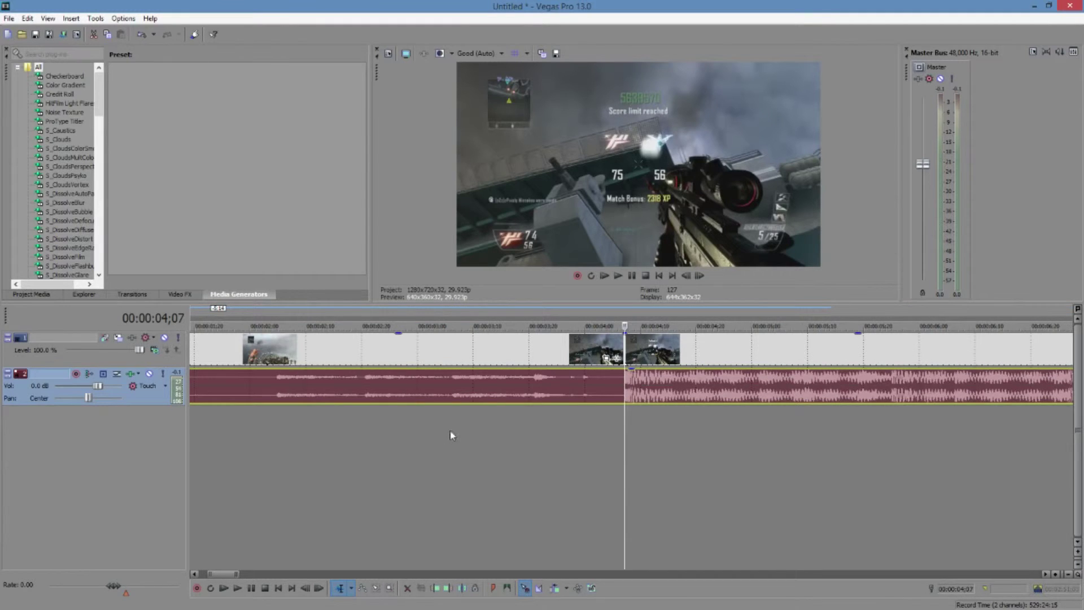
key(s)
Step: Split the quiet build-up of the song at 00:00:01;18, just before its next sound begins
scroll(468, 434, down, 4)
scroll(395, 423, up, 2)
click(250, 315)
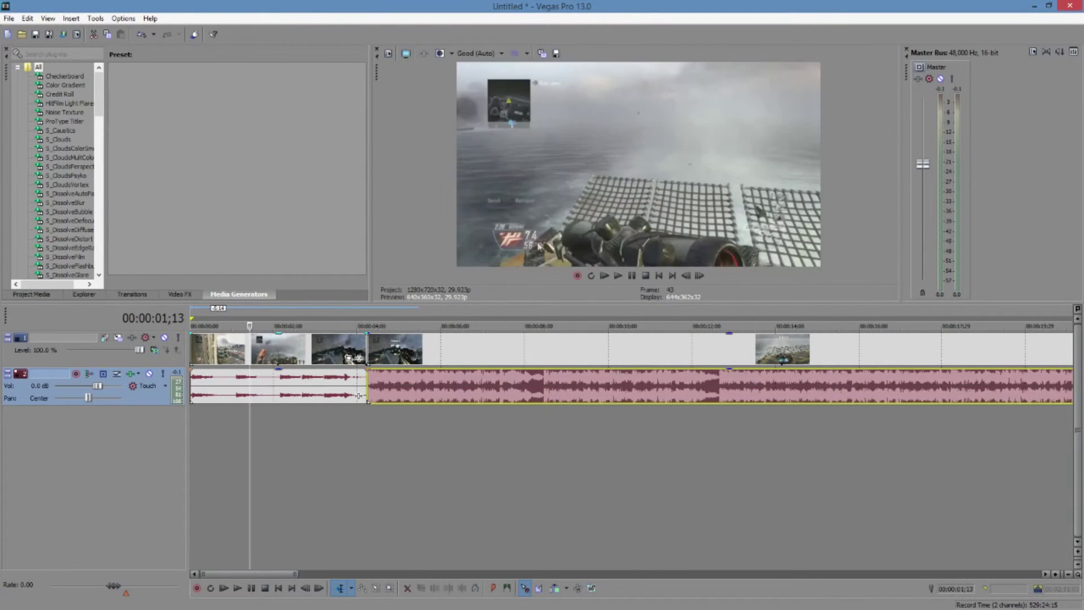
click(699, 276)
click(699, 276)
click(699, 276)
click(701, 276)
click(701, 277)
scroll(399, 388, up, 5)
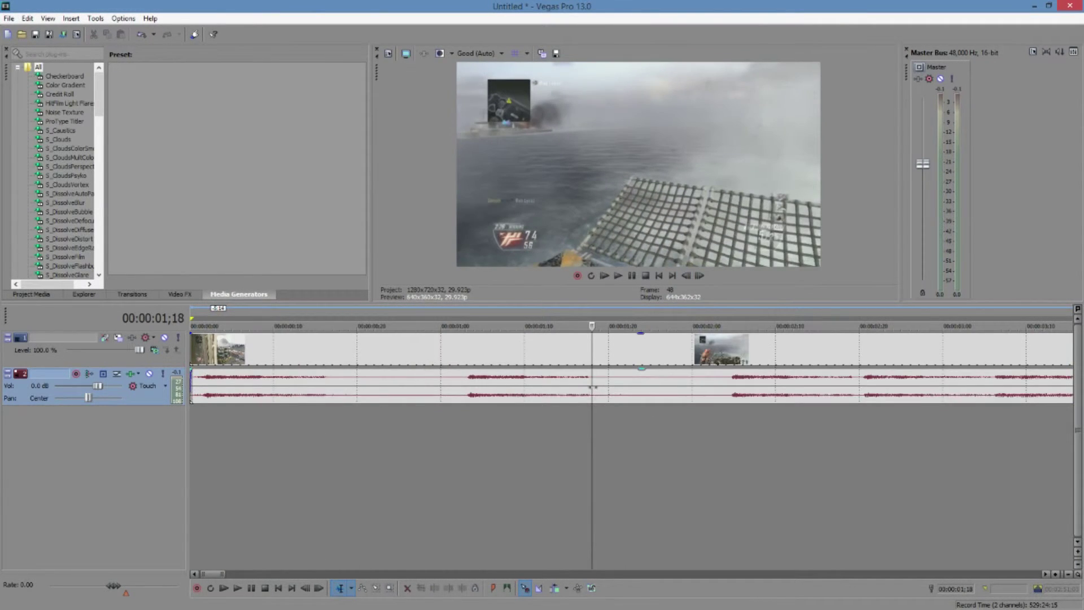
scroll(590, 396, down, 5)
Step: Add a crossfade of about 2 frames at the song's 00:00:01;18 cut and a short crossfade at the 00:00:04;07 cut
click(237, 388)
scroll(236, 388, up, 5)
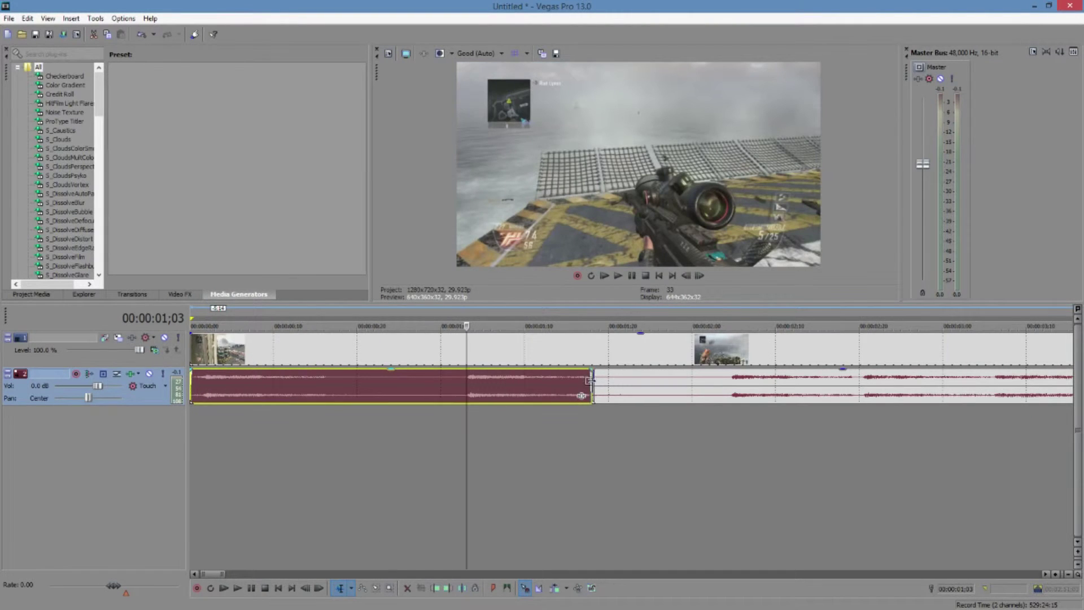
drag(595, 371, 613, 373)
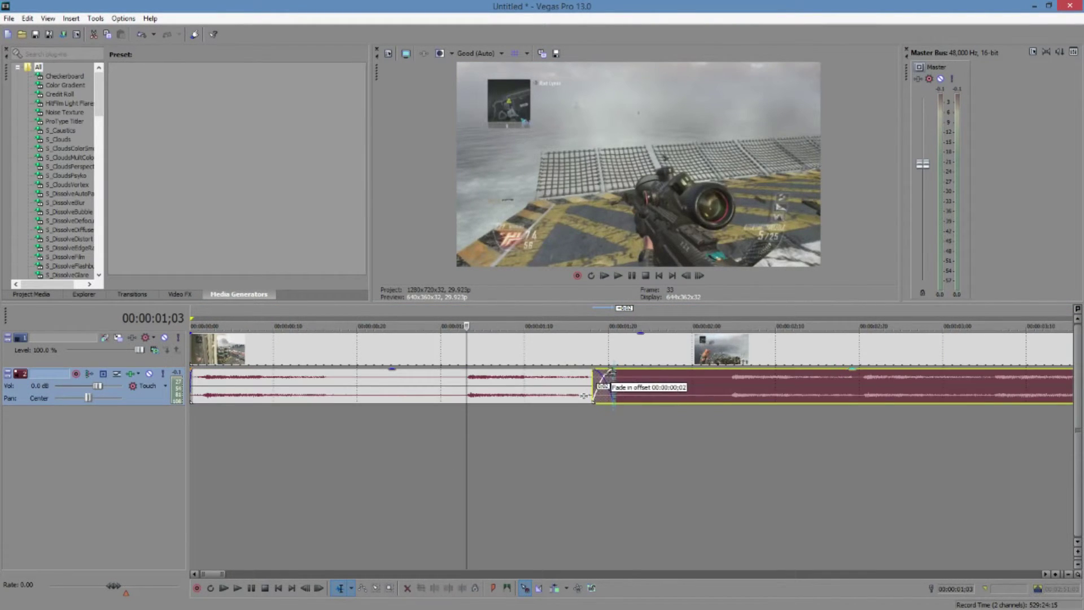
scroll(587, 392, down, 5)
click(622, 390)
scroll(613, 395, up, 5)
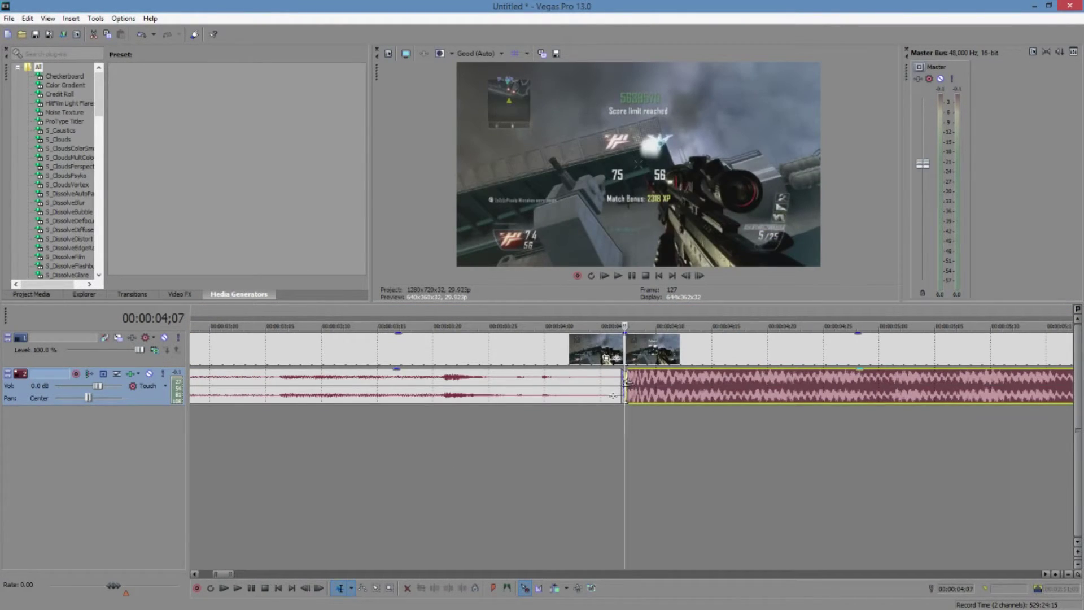
drag(626, 381, 591, 390)
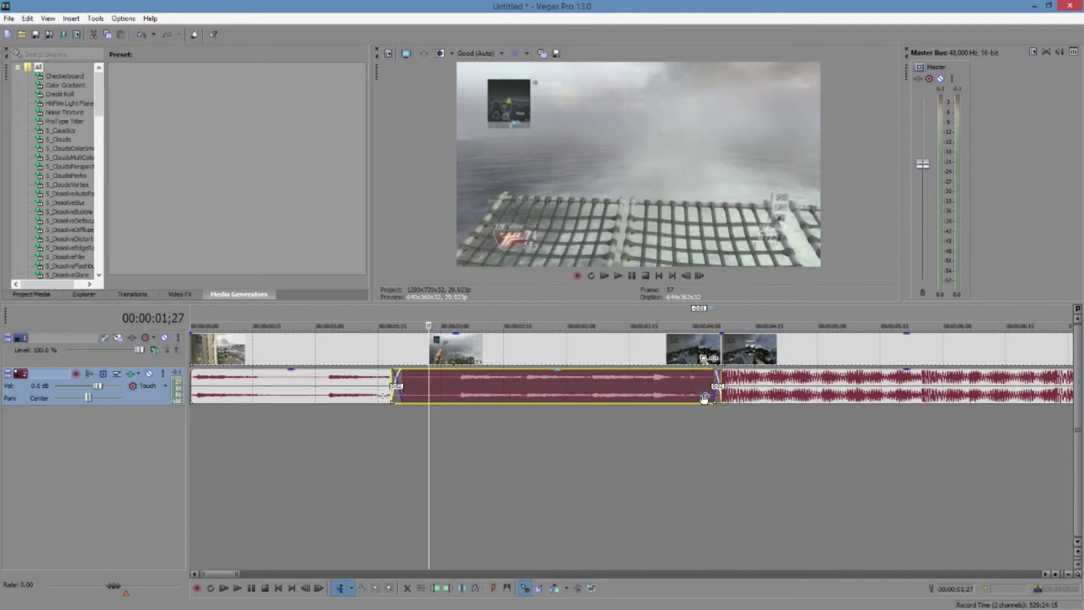
Step: Add a Resonant Filter to the middle song segment with the preset "Teenage Late-Night Radio by the Bed" and close the effects window
click(705, 398)
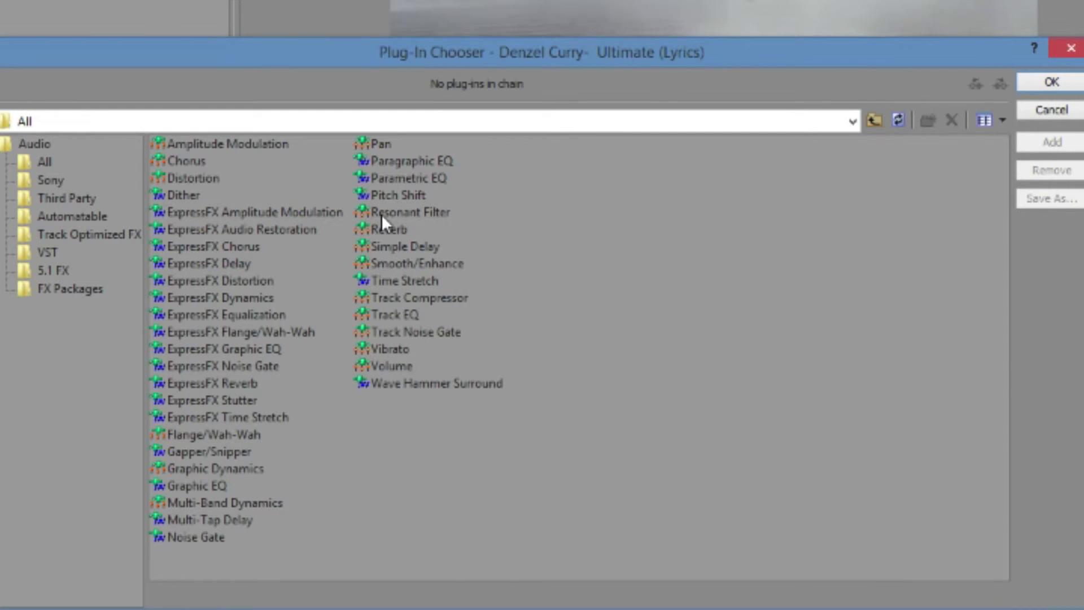
click(381, 214)
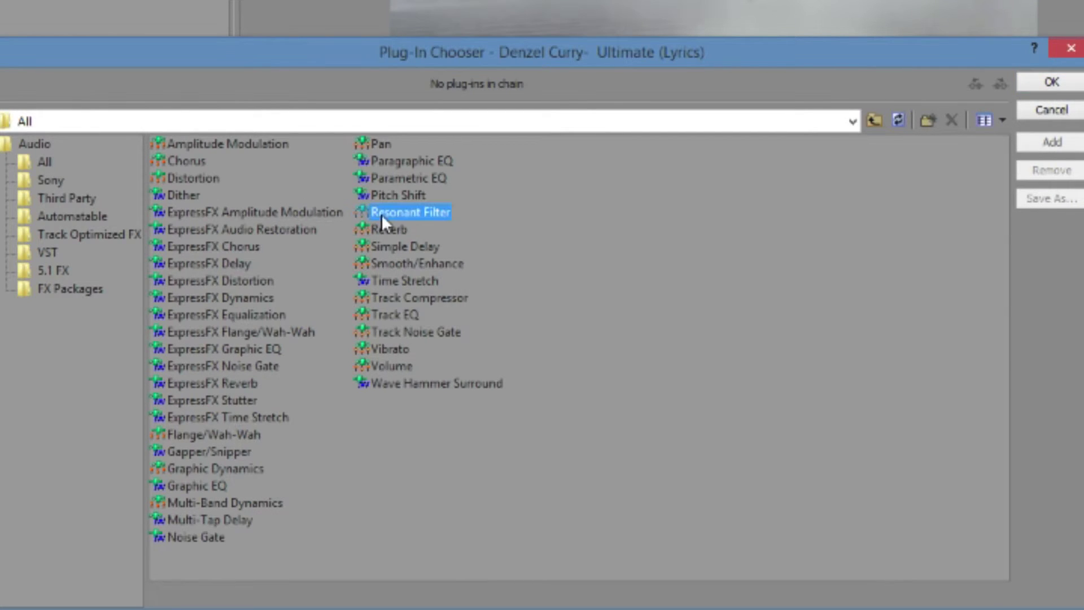
click(1065, 146)
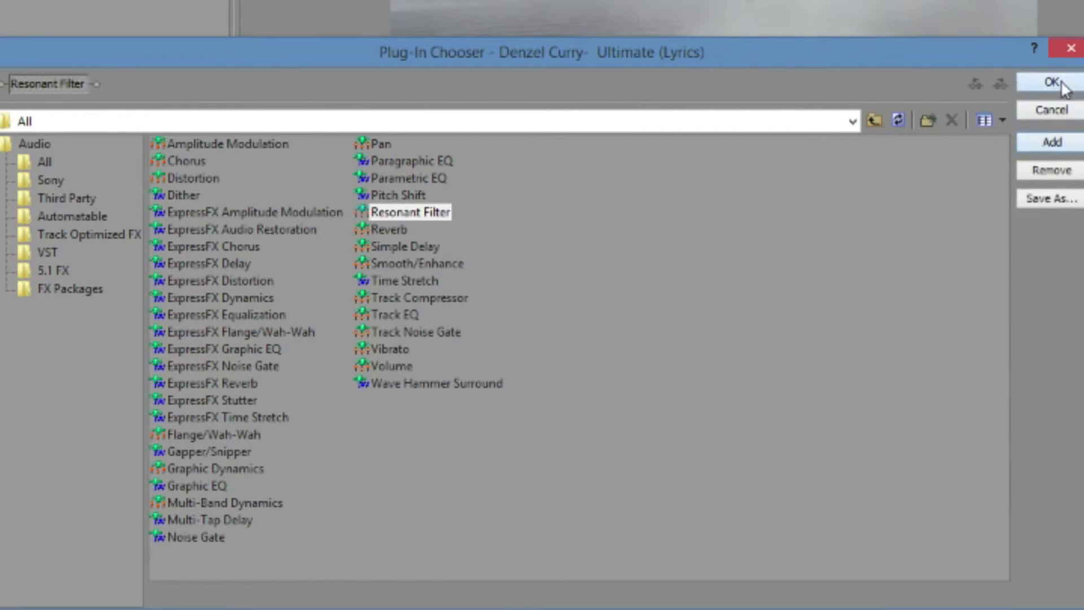
click(1065, 84)
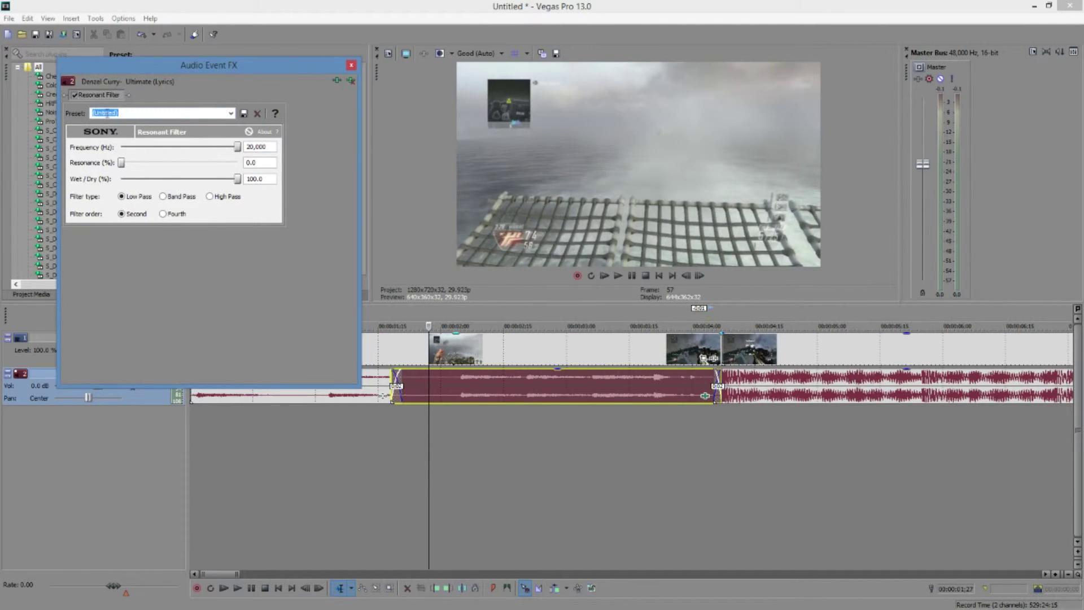
click(229, 113)
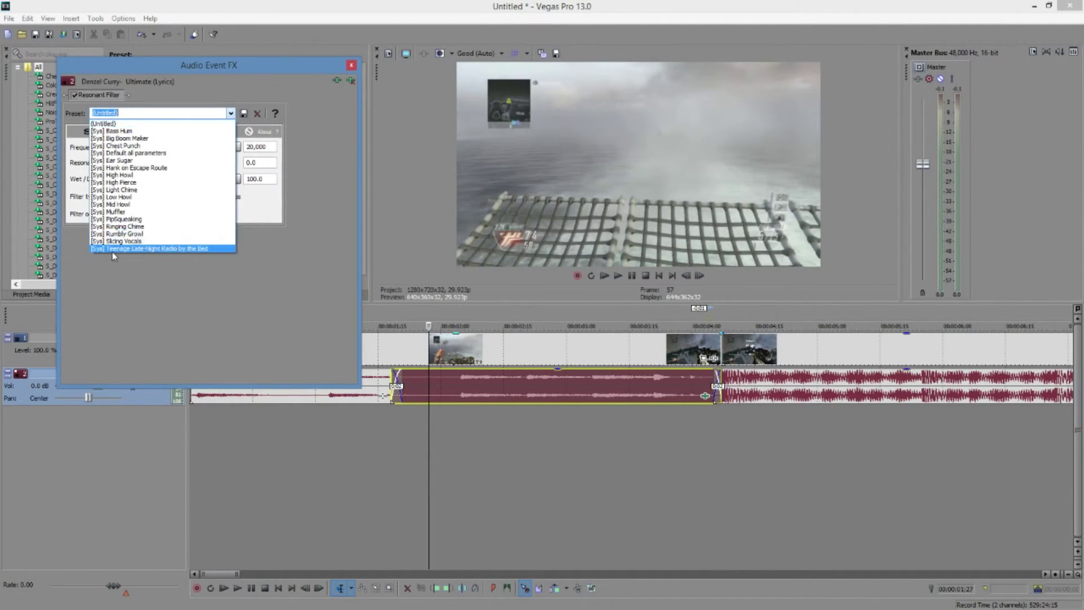
click(131, 249)
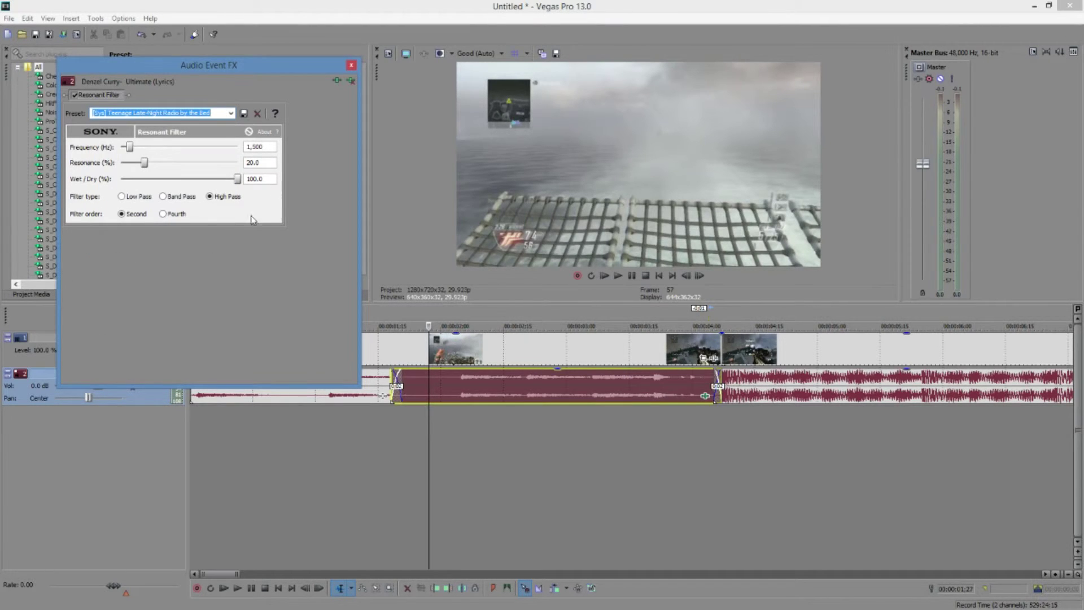
click(351, 67)
Step: Play back the edit from 00:00:01;09 past the beat drop to hear the radio-style filter on the middle song segment
click(353, 314)
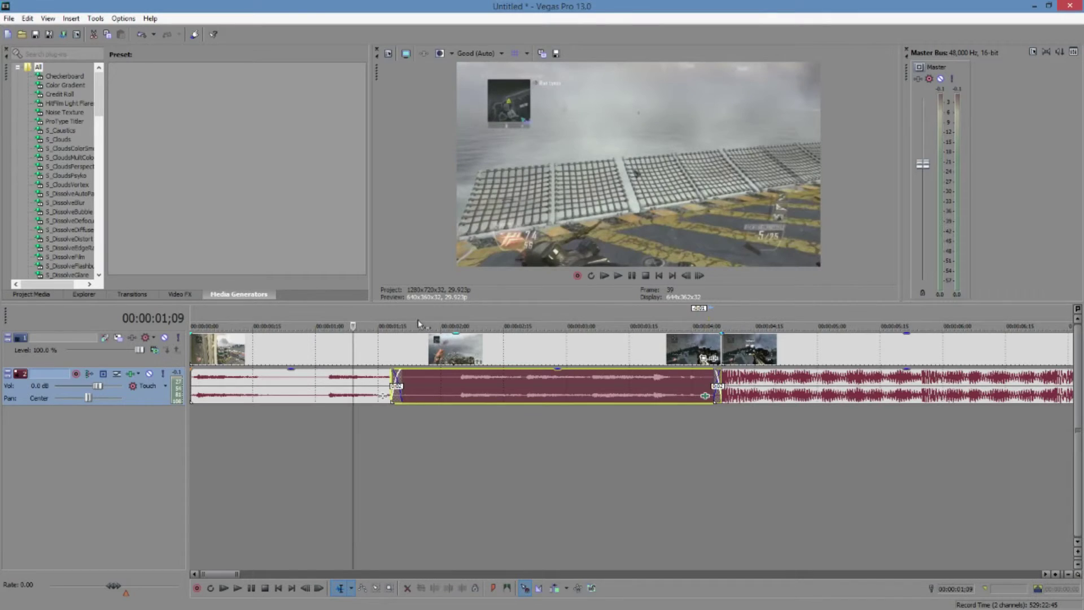
click(633, 276)
scroll(546, 462, down, 5)
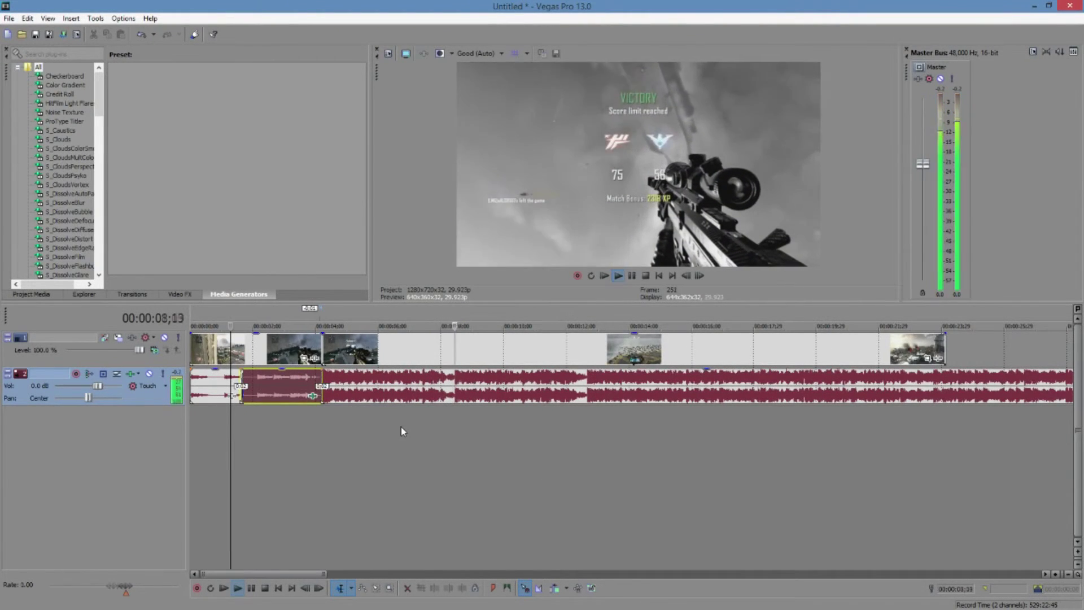
key(space)
Step: Try the Bass Hum preset on the middle song segment's Resonant Filter and close the effects window
scroll(404, 432, up, 2)
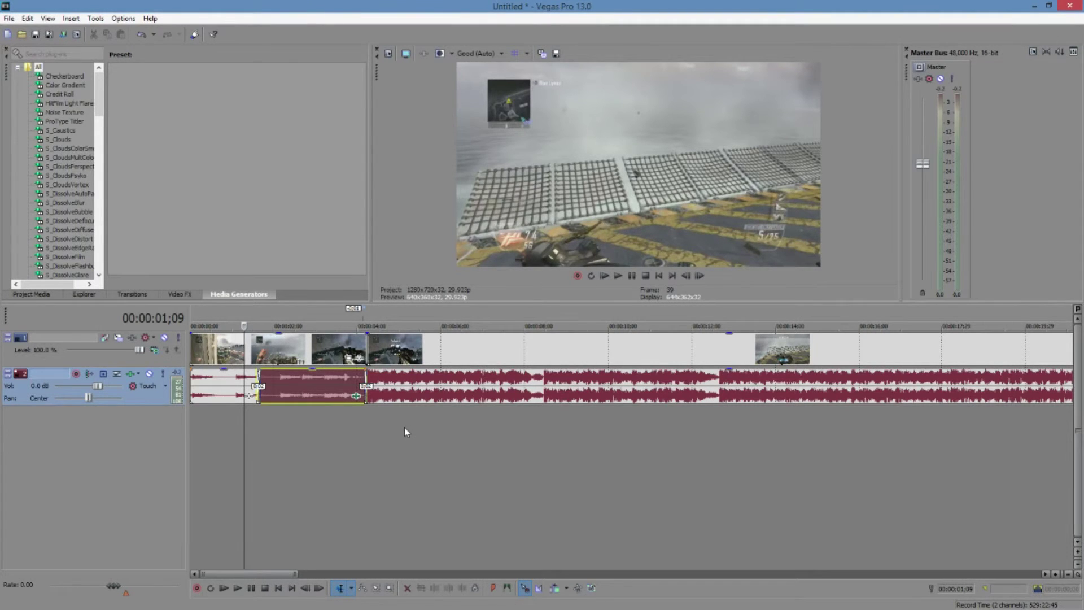
scroll(404, 432, up, 3)
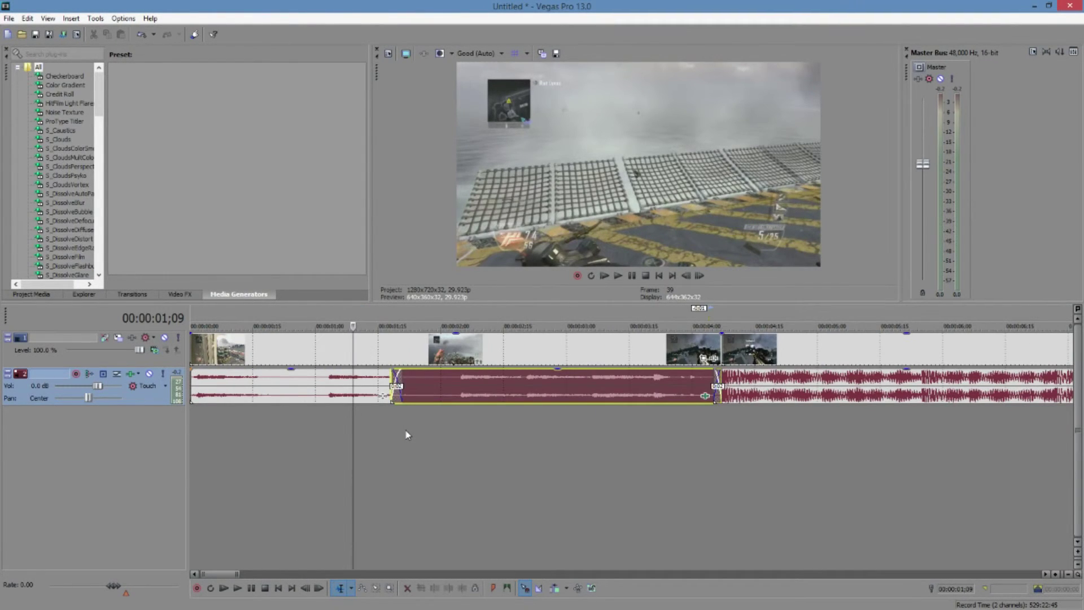
scroll(405, 434, up, 2)
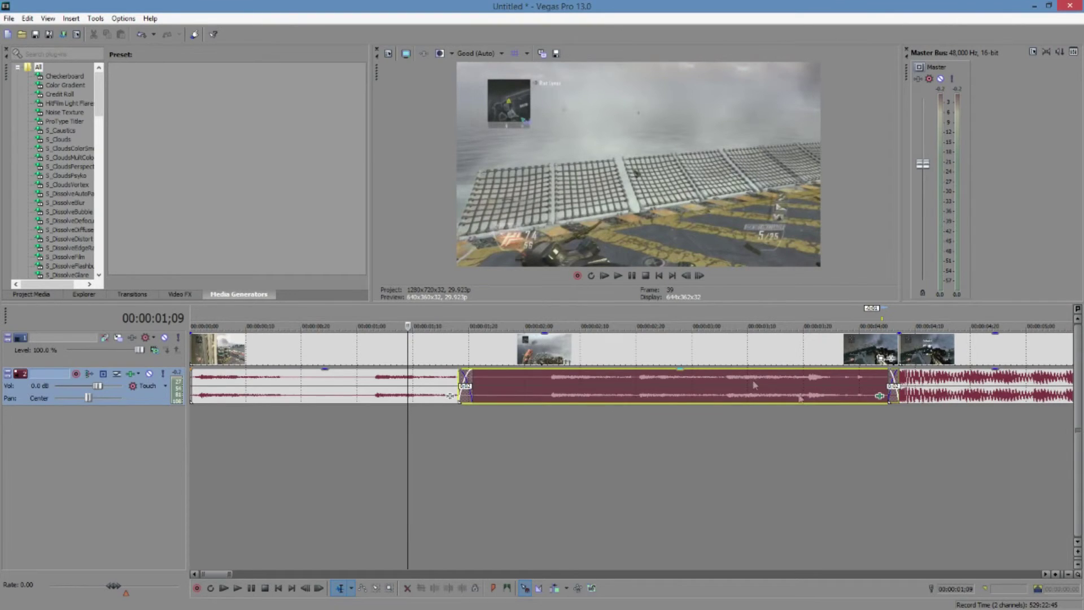
click(880, 397)
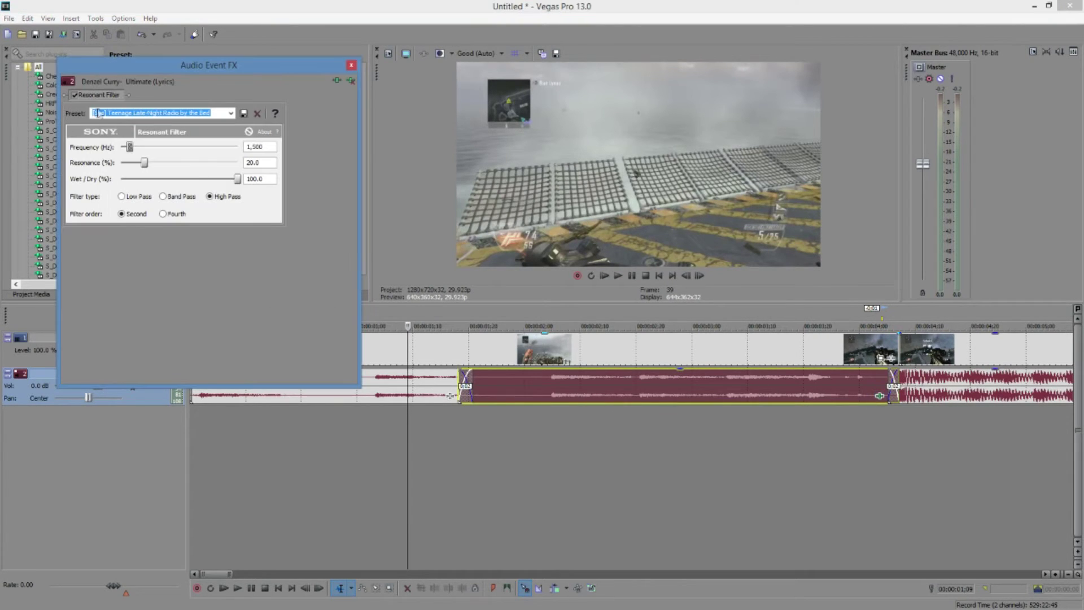
click(231, 113)
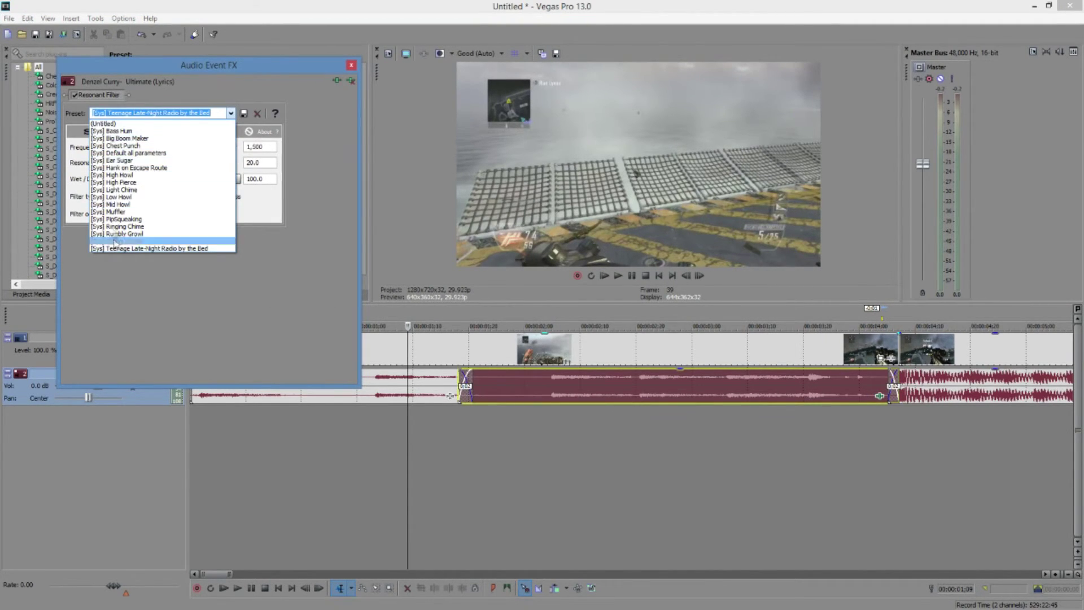
click(125, 131)
click(351, 65)
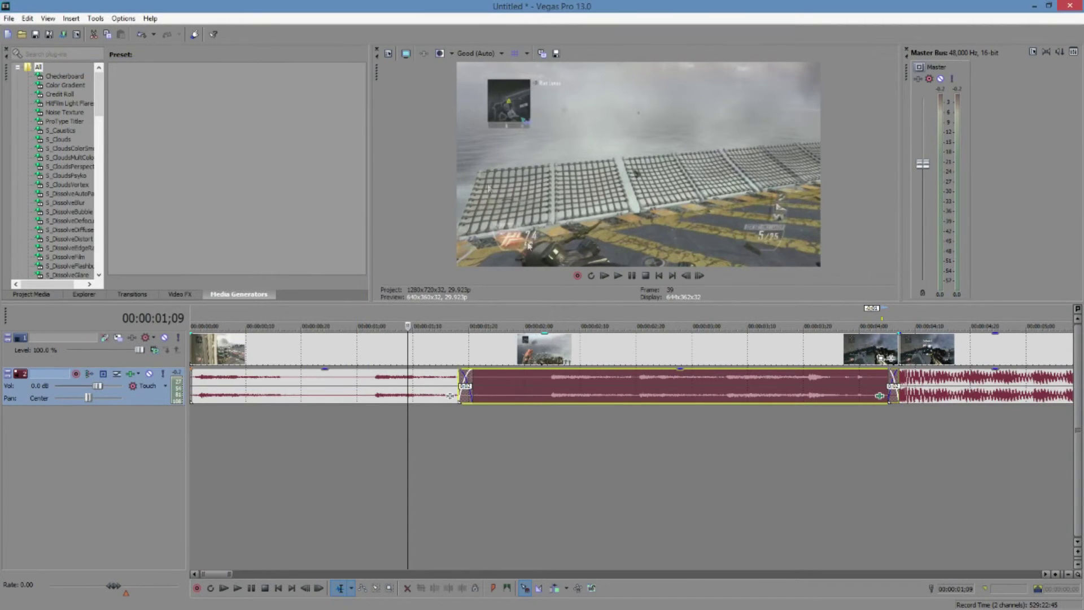
Step: Play back the edit from 00:00:01;09 up to the beat drop to hear the Bass Hum filter
click(634, 278)
scroll(578, 435, down, 3)
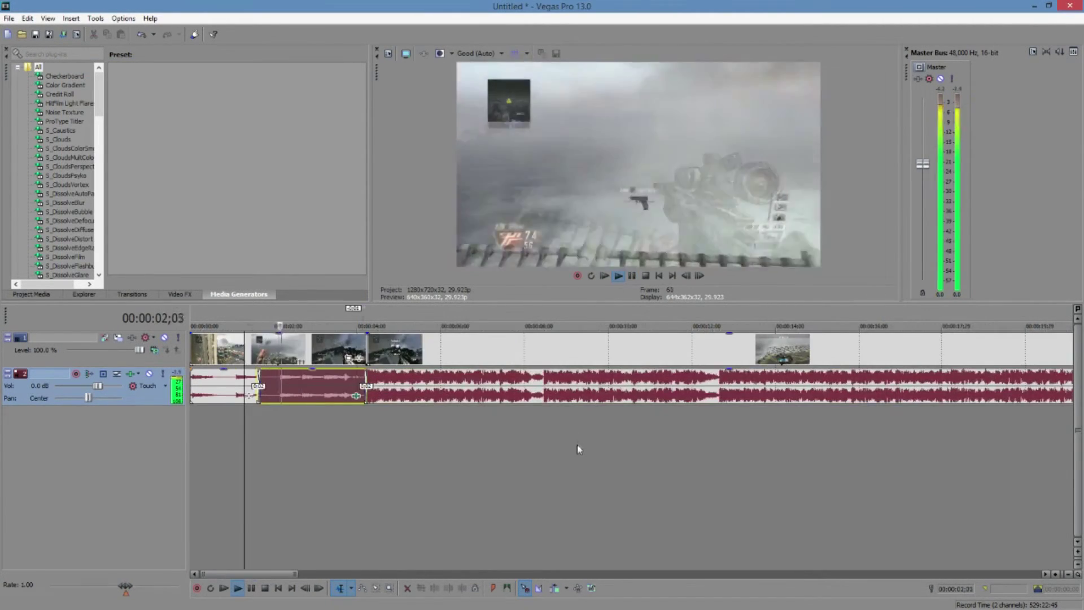
scroll(578, 445, up, 2)
scroll(578, 450, down, 2)
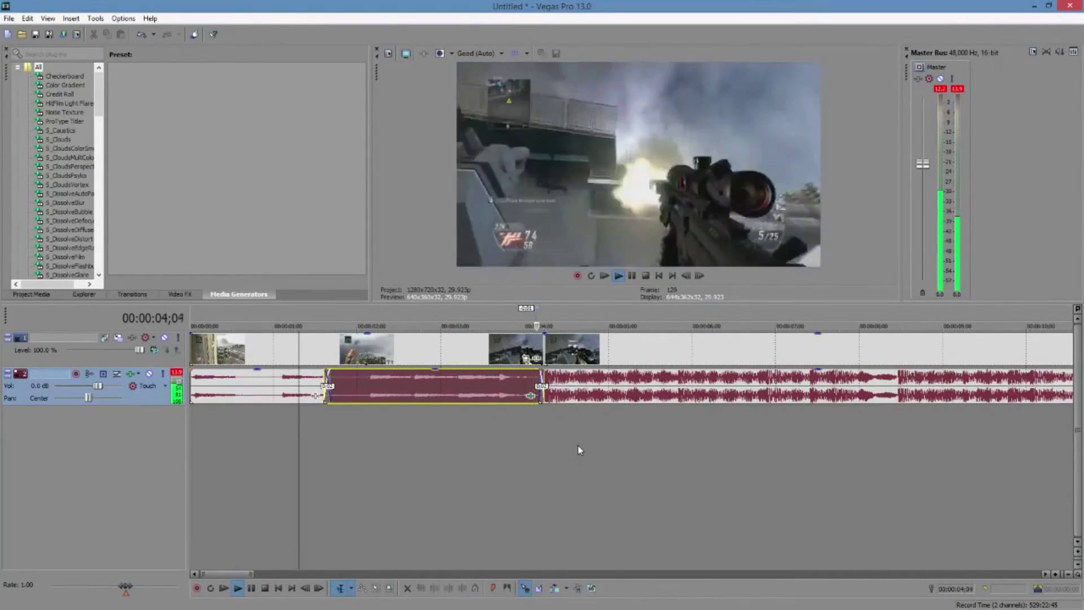
key(space)
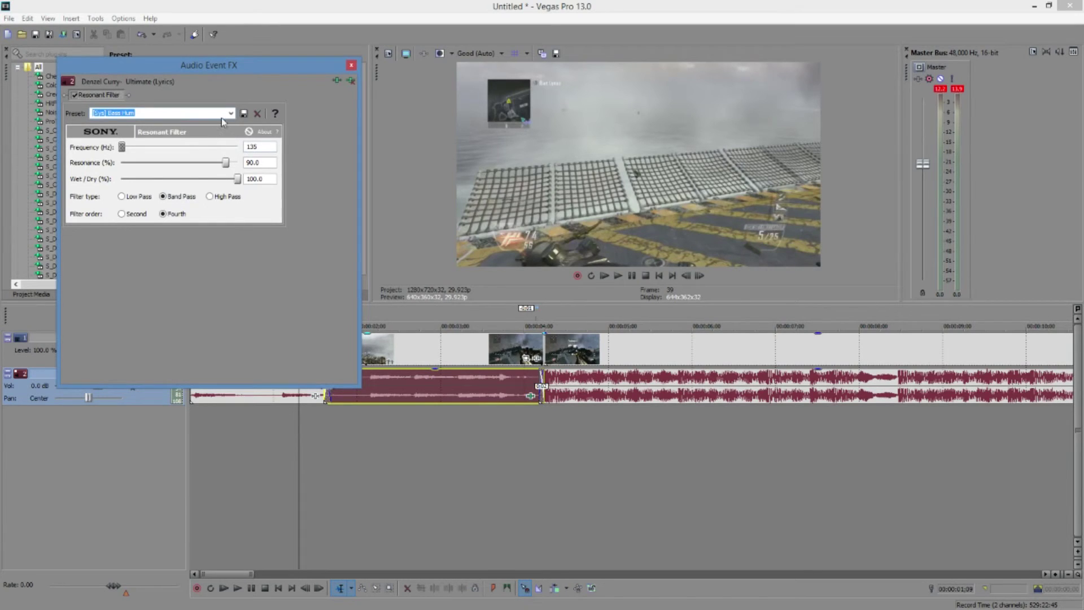
Step: Switch the middle song segment's Resonant Filter back to the "Teenage Late-Night Radio by the Bed" preset and close the effects window
click(231, 113)
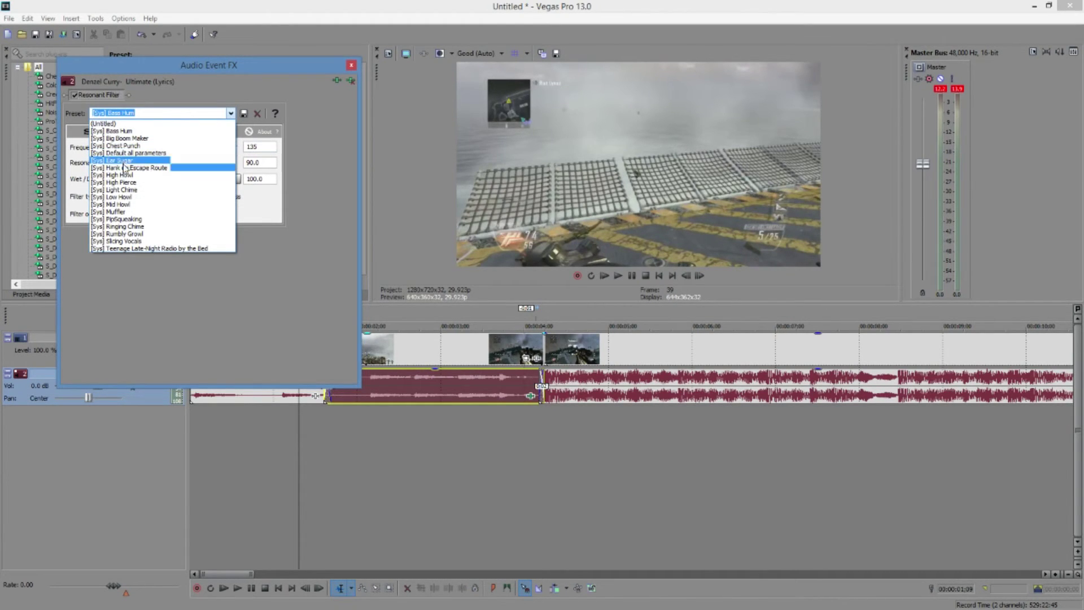
click(120, 248)
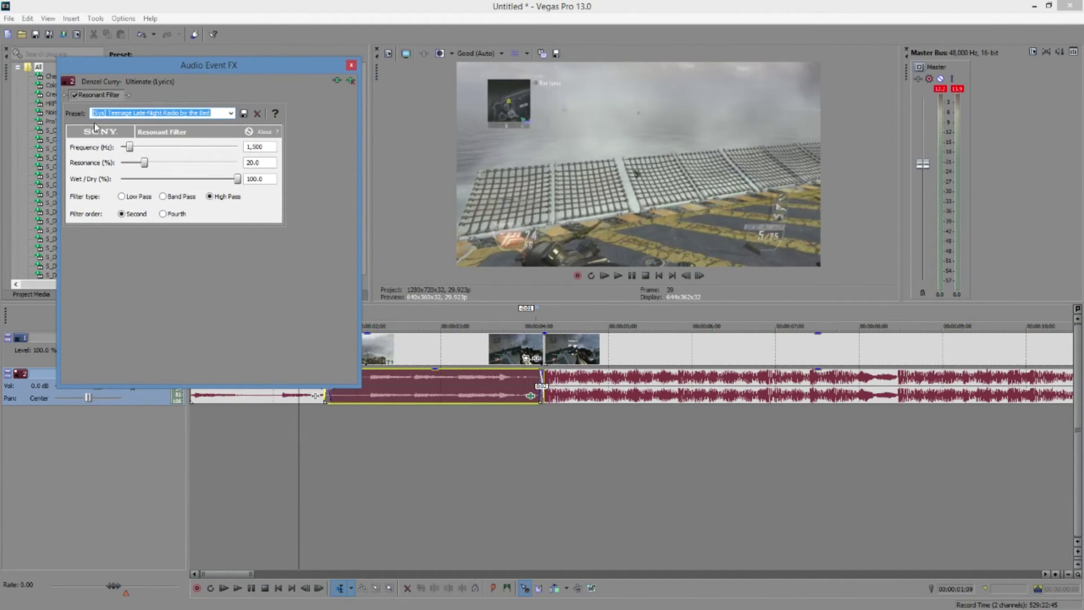
click(199, 114)
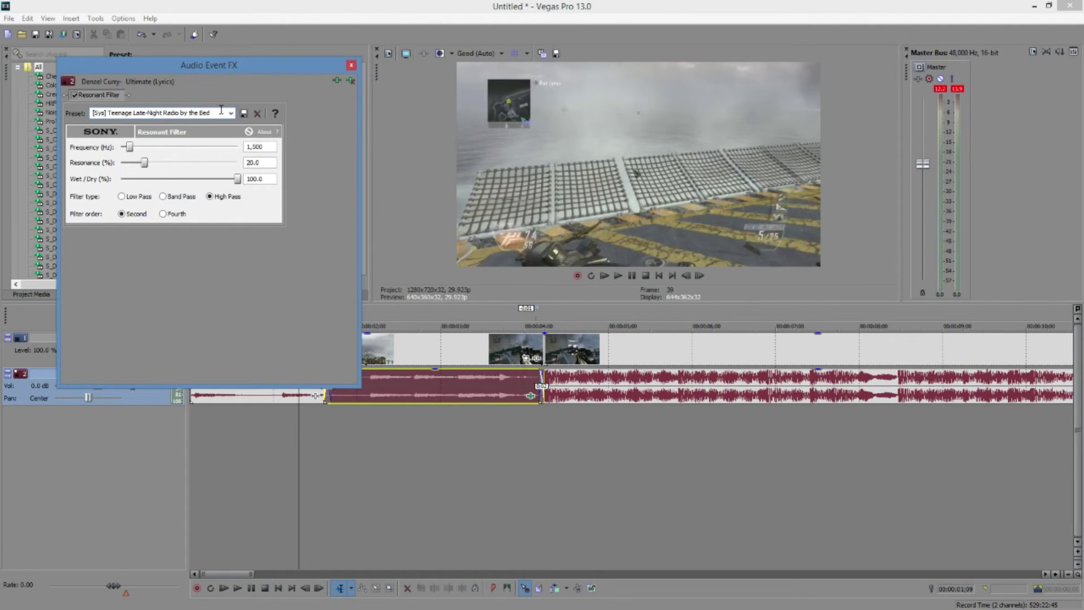
click(351, 65)
scroll(565, 350, up, 3)
scroll(627, 347, down, 6)
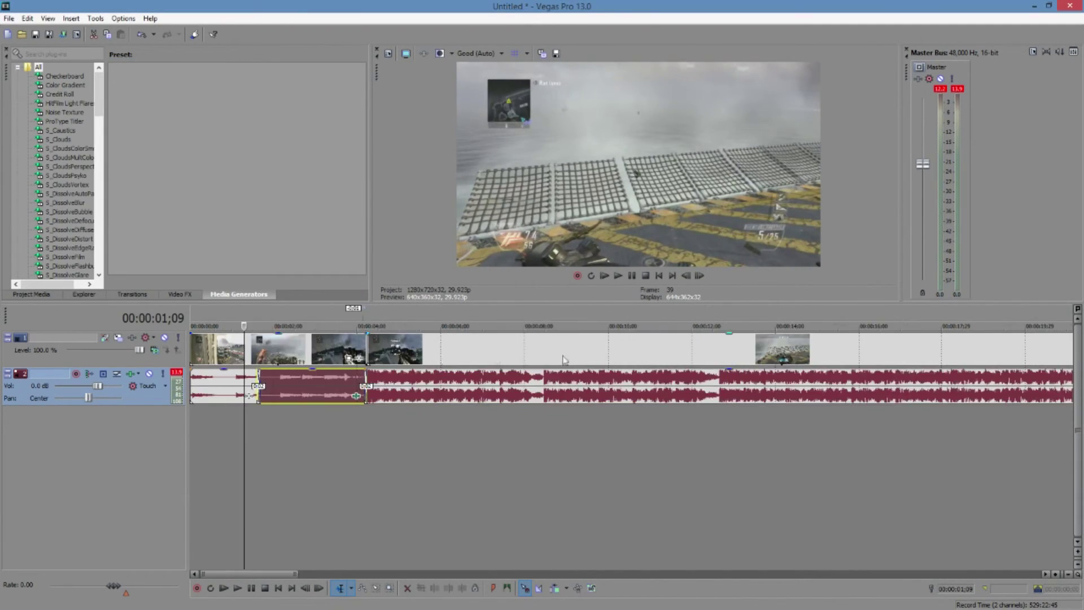